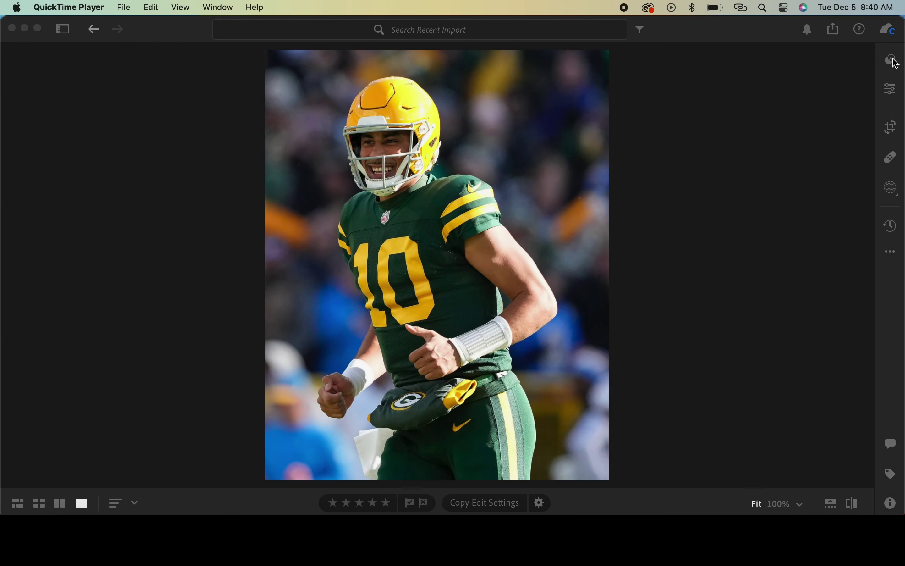
Step: Browse the football photo's Recommended presets and filter the suggestions to HDR
left_click(891, 59)
left_click(714, 85)
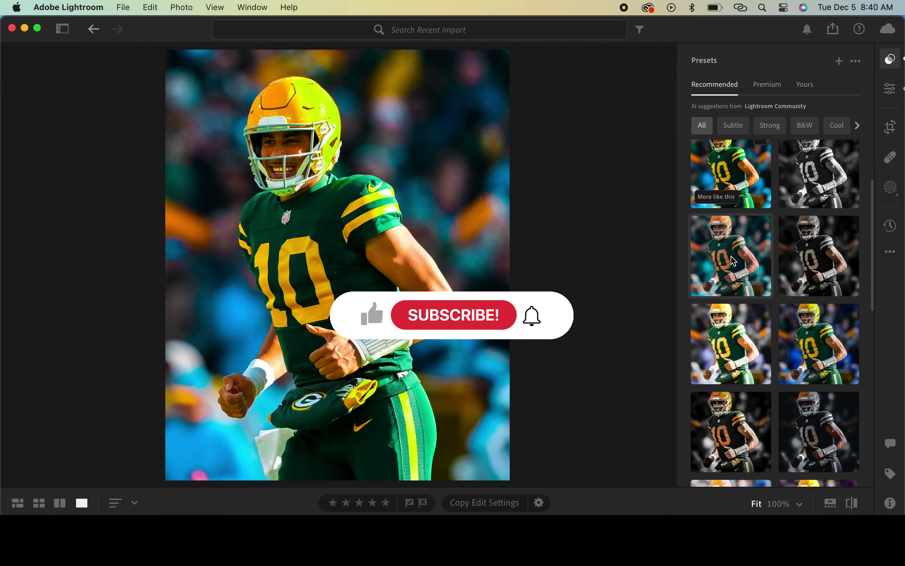
scroll(763, 285, "down", 5)
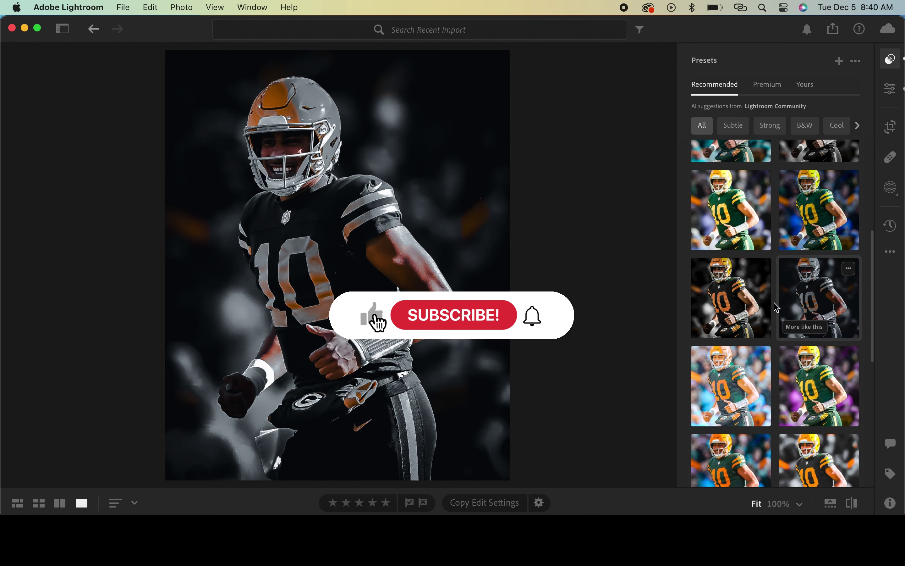
scroll(799, 337, "down", 2)
scroll(805, 374, "down", 3)
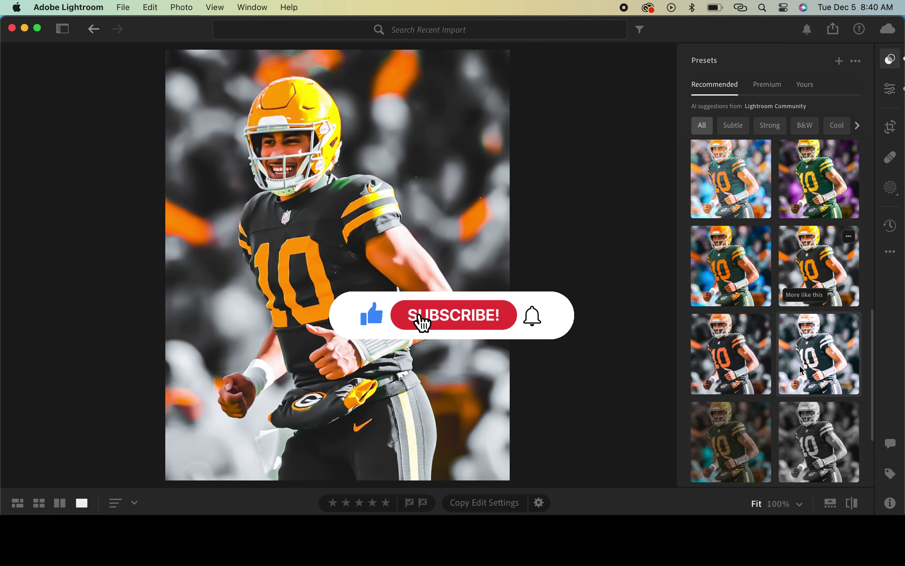
scroll(811, 389, "down", 2)
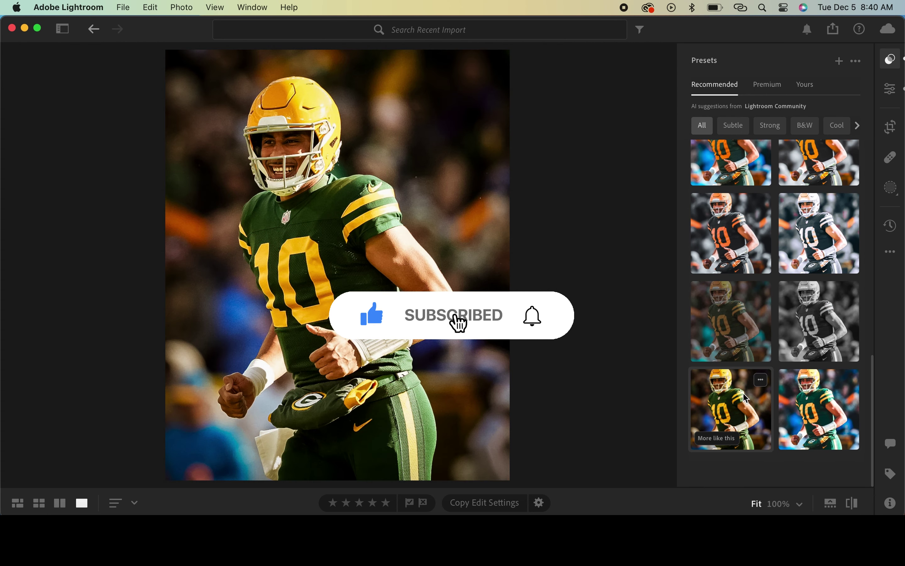
scroll(823, 262, "up", 10)
left_click(859, 125)
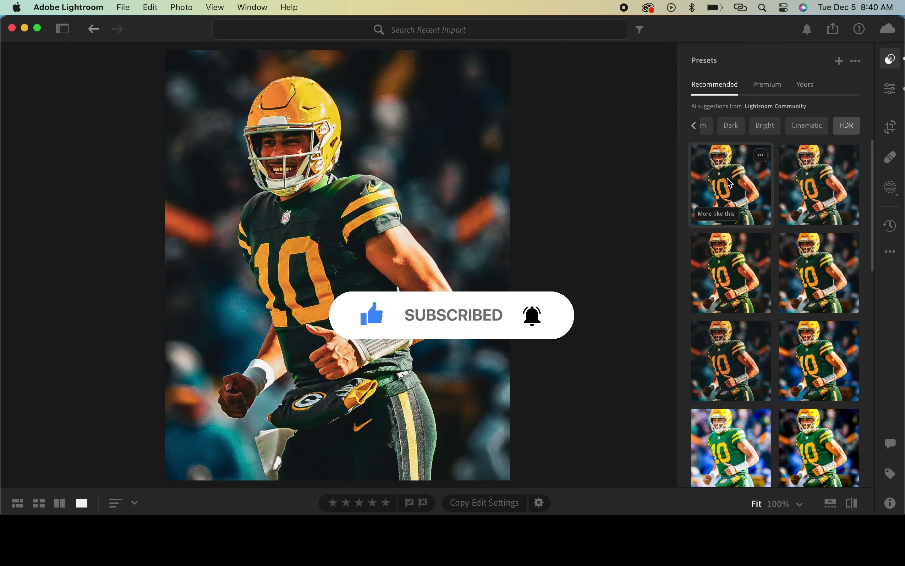
mouse_move(818, 447)
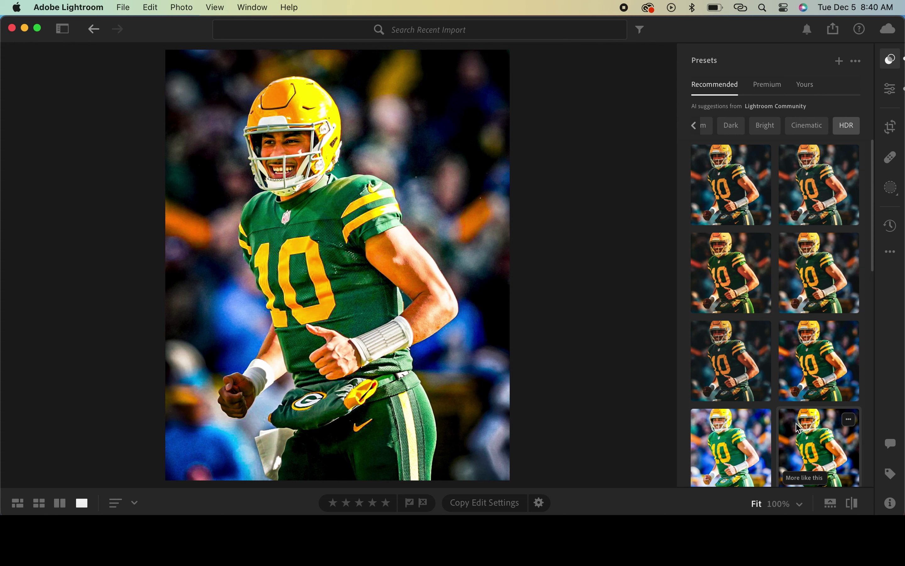
Step: Preview the HDR and then the Cinematic recommended presets on the football photo
scroll(799, 428, "down", 3)
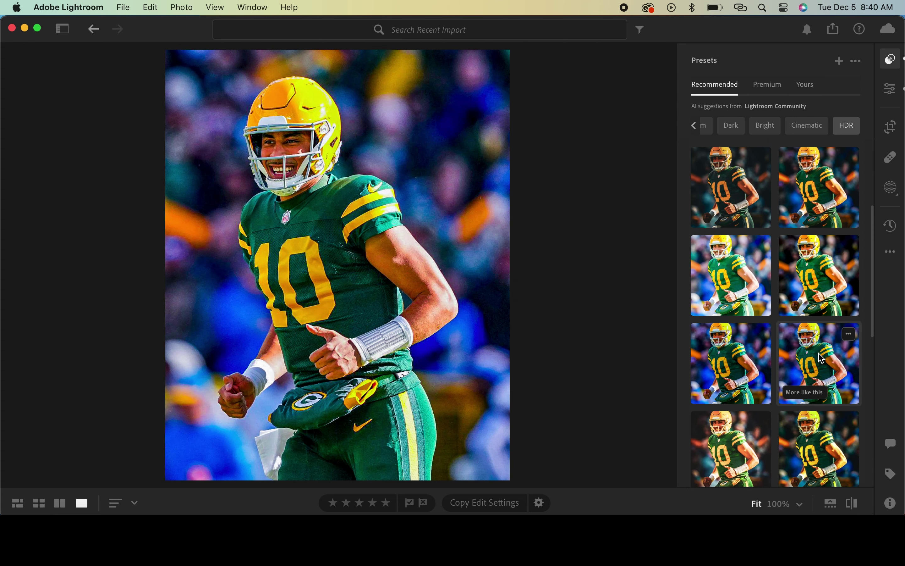
scroll(819, 374, "down", 3)
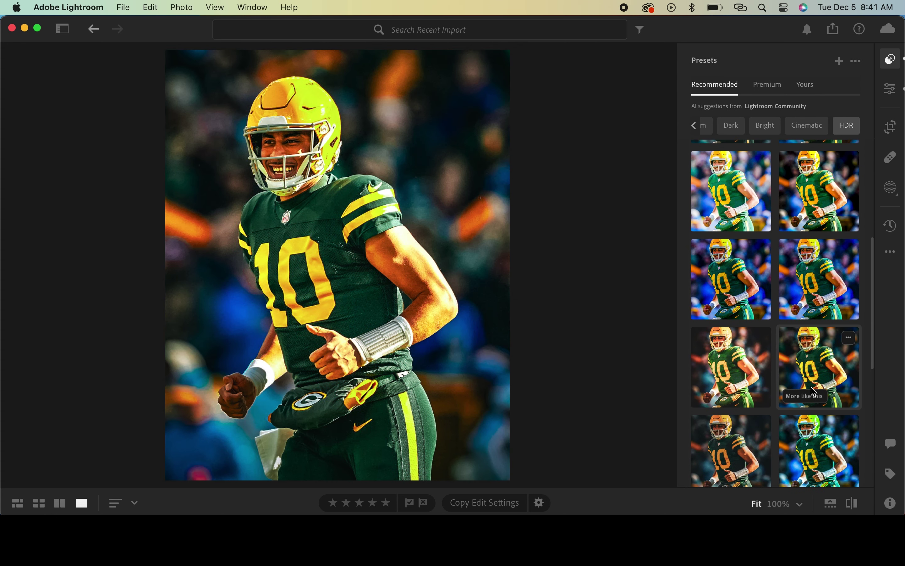
scroll(786, 356, "down", 2)
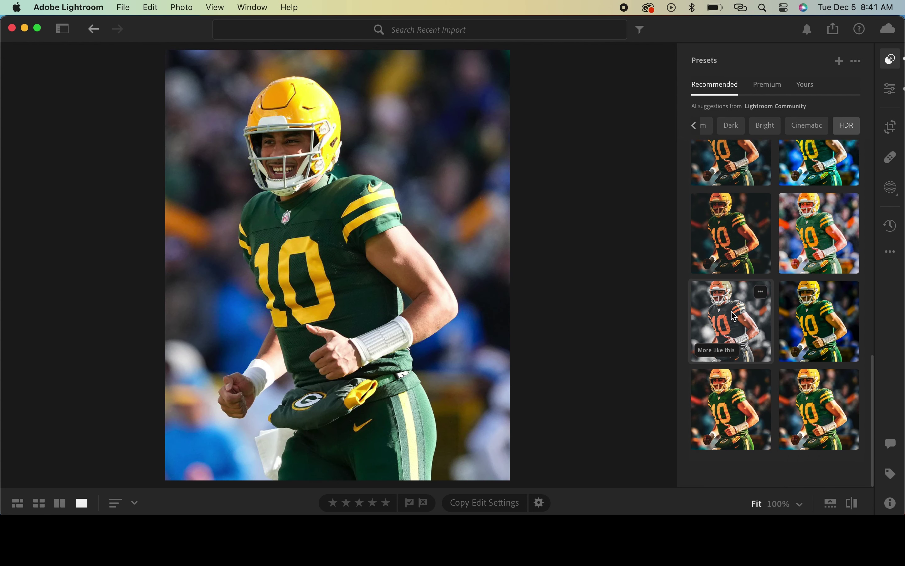
left_click(803, 126)
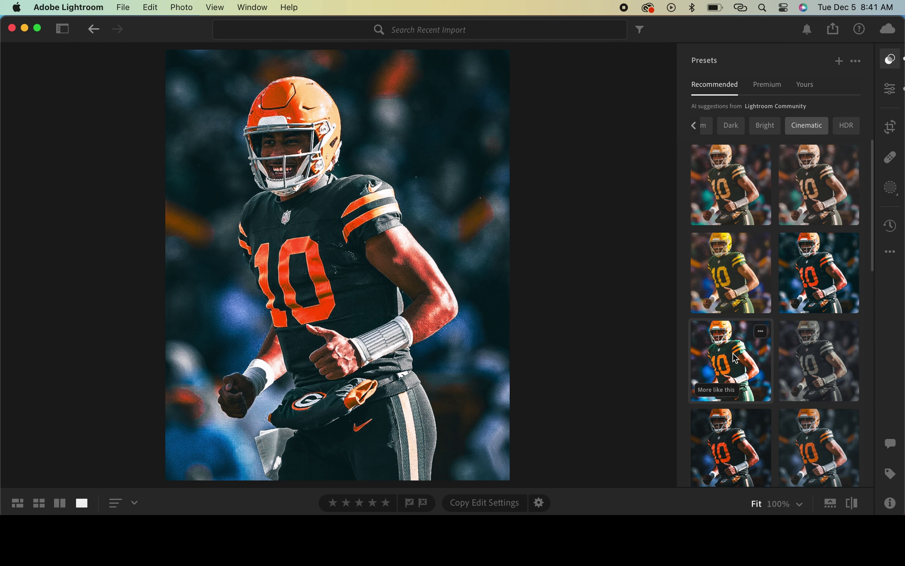
scroll(736, 358, "down", 3)
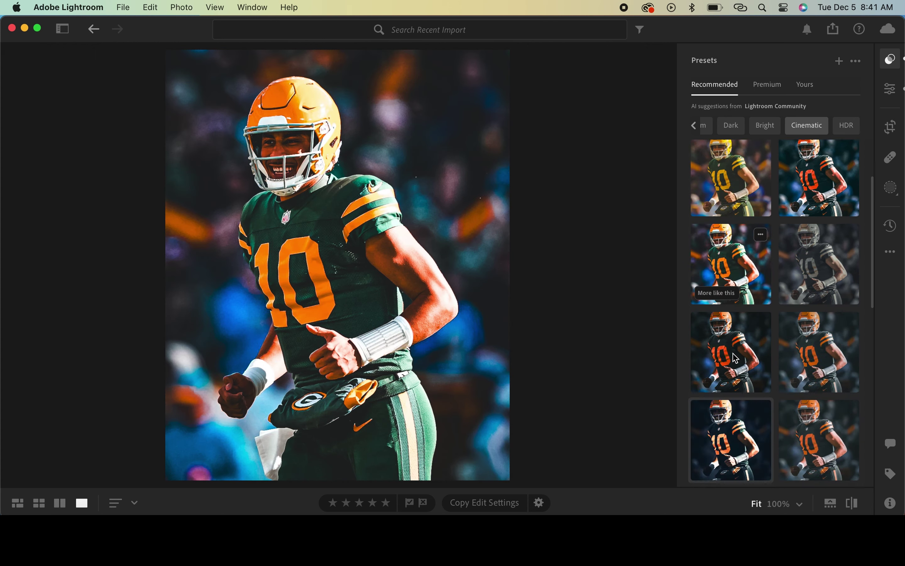
scroll(736, 358, "up", 2)
Step: Apply the MyHDR preset from your own saved presets
left_click(806, 85)
left_click(724, 179)
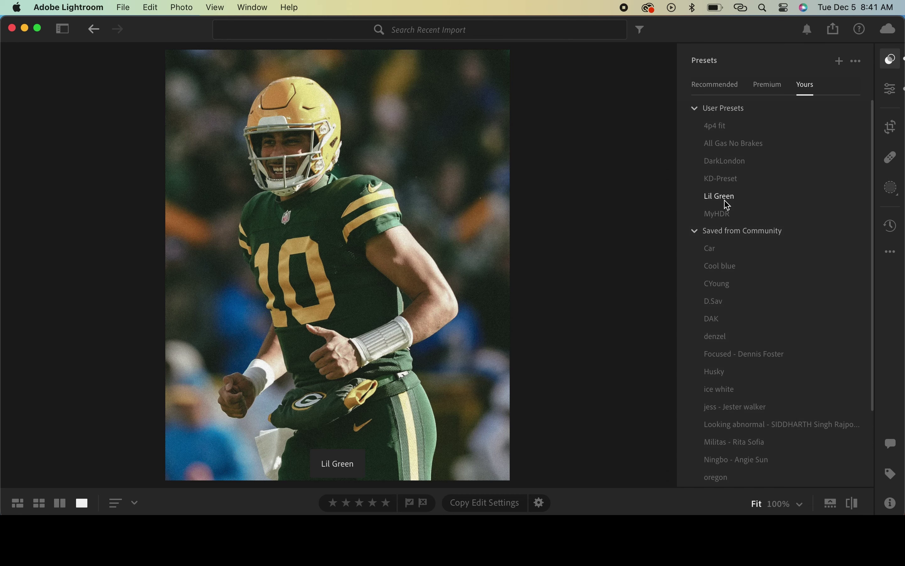
left_click(726, 220)
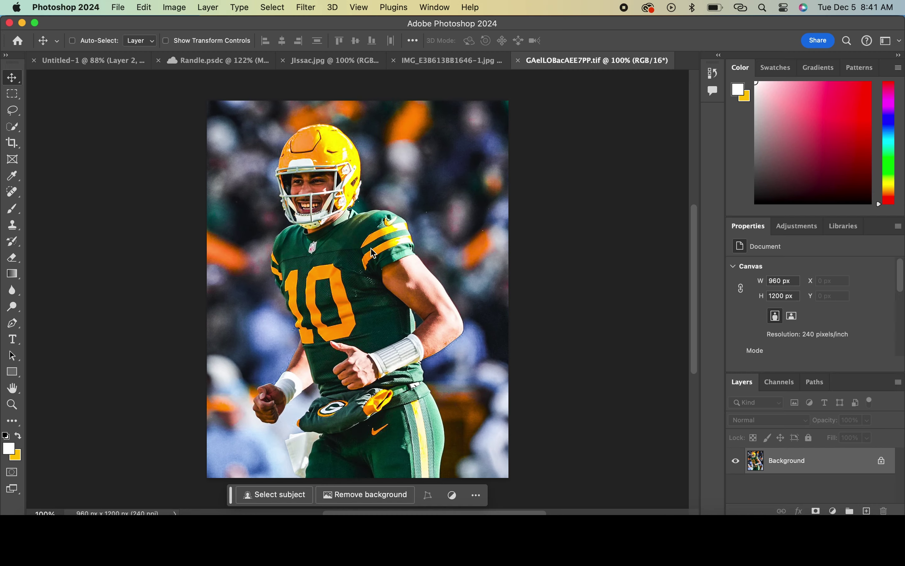
Step: Duplicate the photo layer and mask it to the automatically selected player
key("super+j")
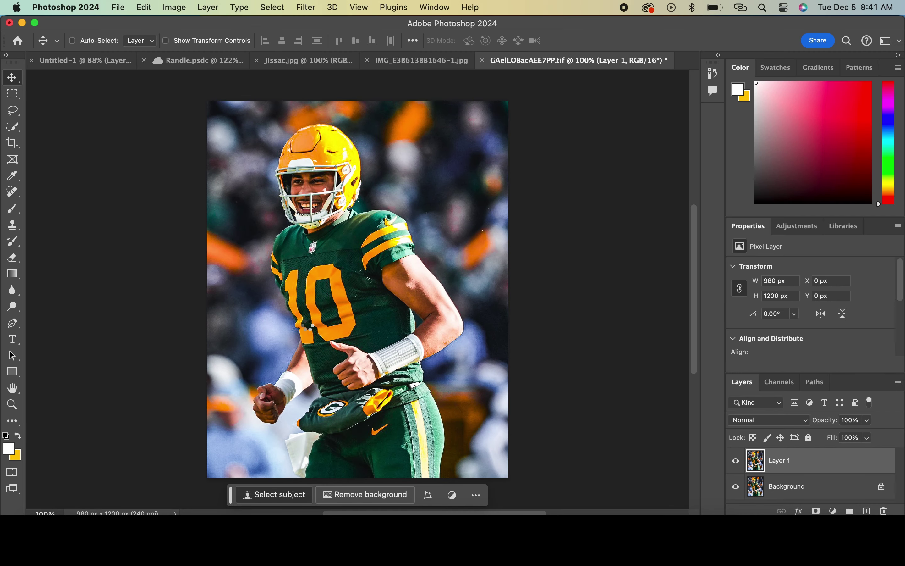
left_click(275, 494)
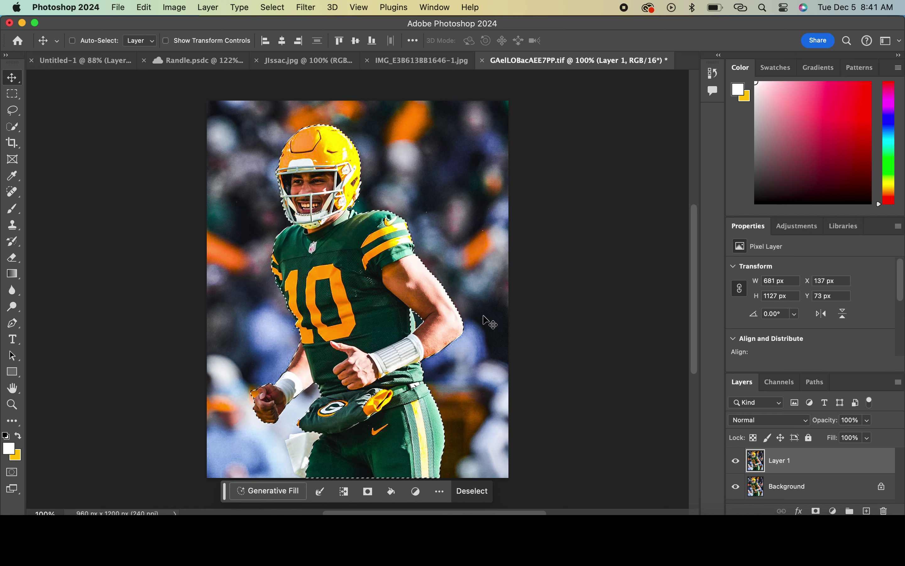
left_click(816, 511)
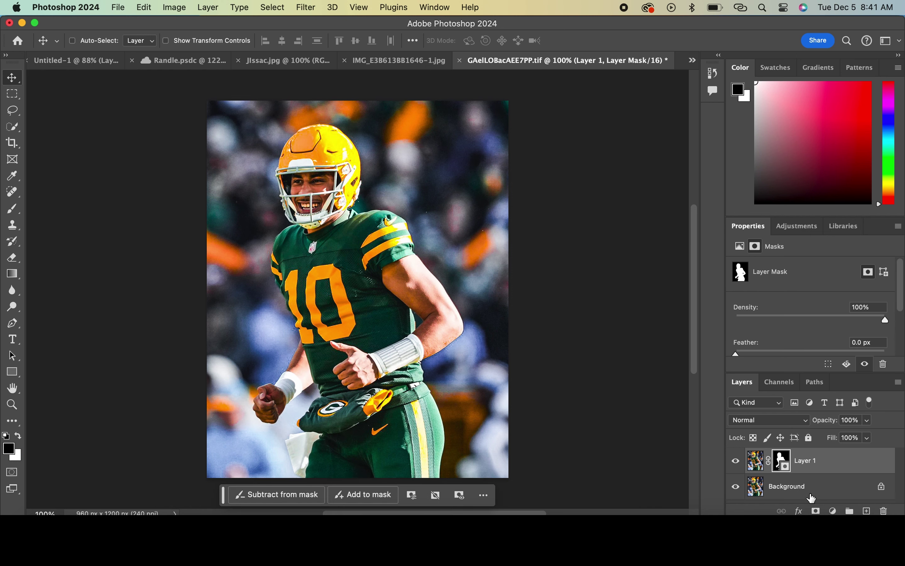
Step: Add a Hue/Saturation adjustment layer directly above the Background layer
left_click(786, 486)
left_click(833, 511)
left_click(848, 445)
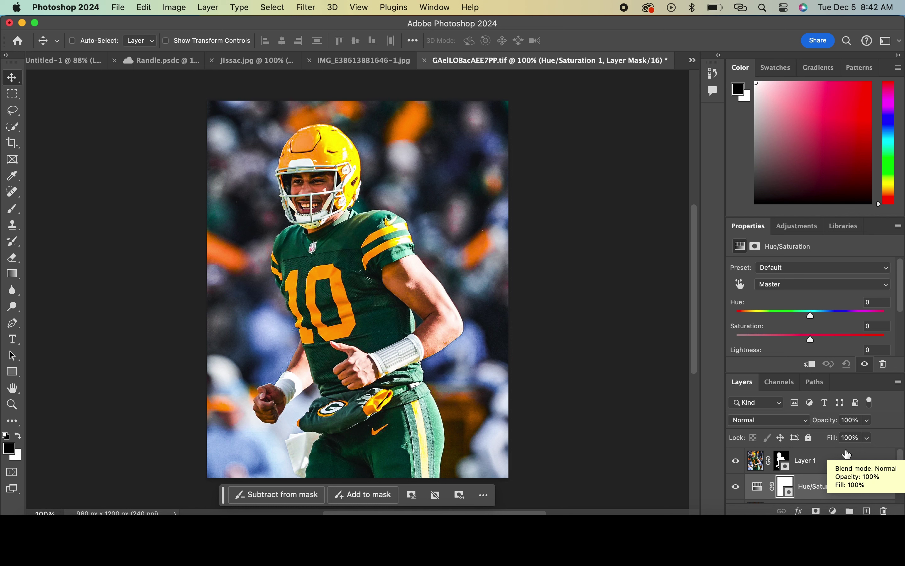
Step: Try a yellow Colorize tint on the background via Hue/Saturation
scroll(809, 330, "down", 2)
left_click(797, 350)
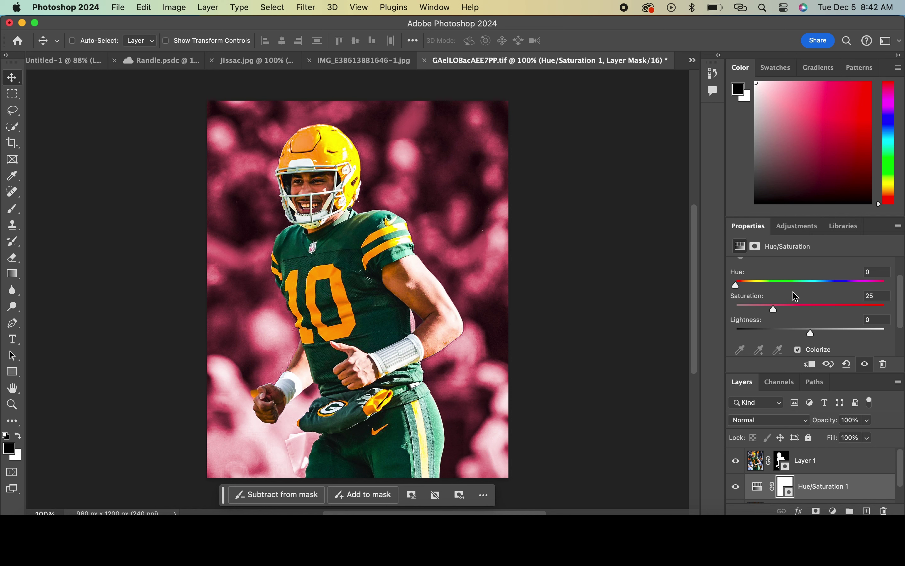
left_click(776, 283)
mouse_move(774, 309)
left_mouse_down()
mouse_move(827, 310)
mouse_move(803, 310)
mouse_move(766, 288)
left_mouse_up()
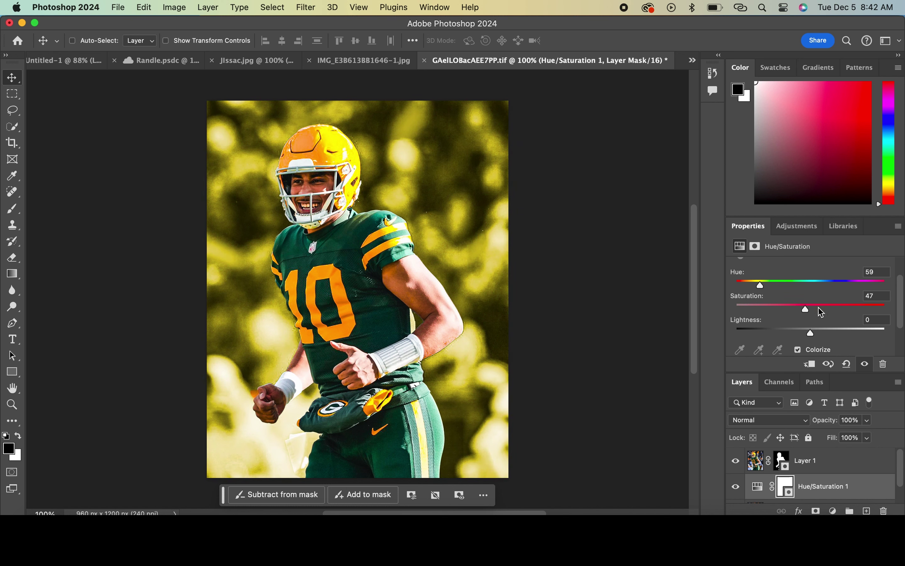
left_click_drag(818, 310, 836, 310)
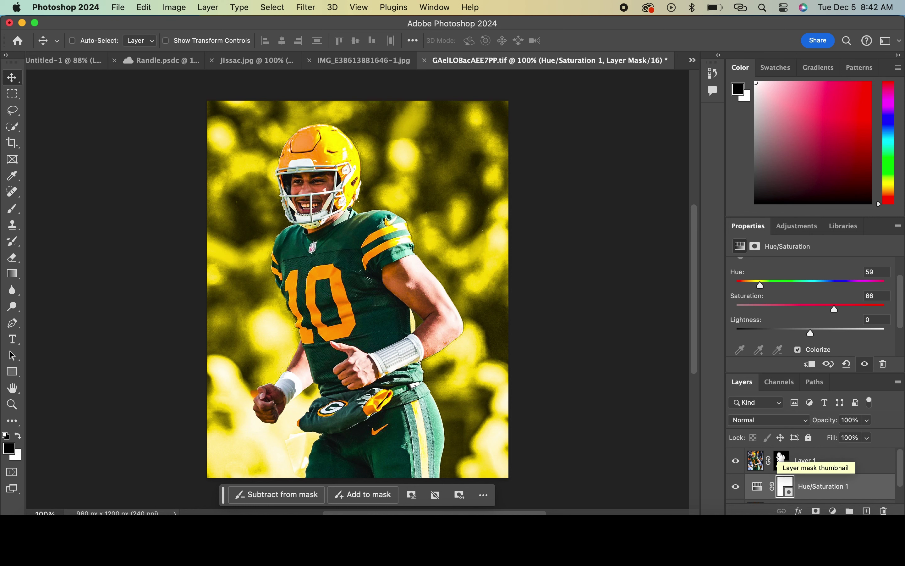
Step: Turn off Colorize, drop Saturation to -100, and add a Gradient Fill layer
scroll(804, 330, "down", 2)
left_click(798, 313)
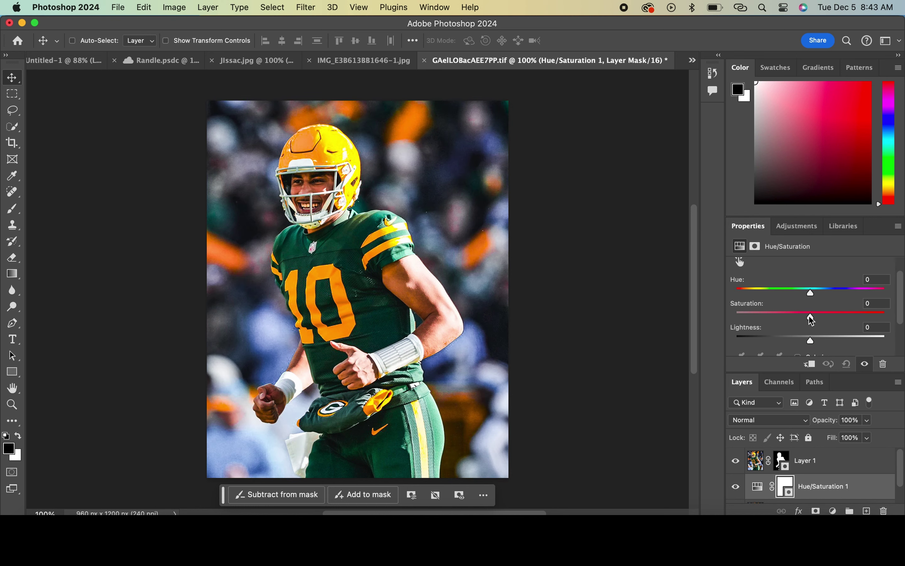
left_click_drag(811, 317, 711, 315)
left_click(833, 511)
left_click(842, 339)
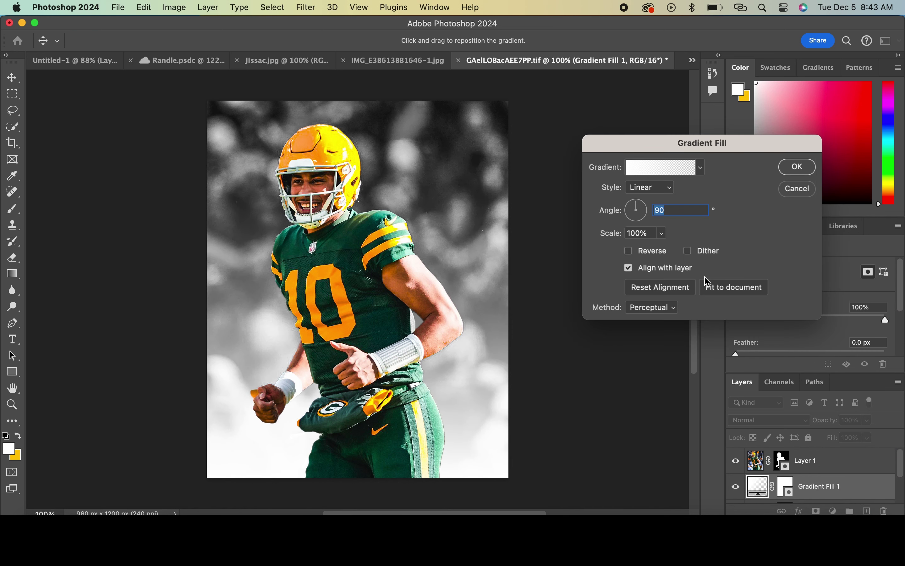
Step: Recolour the gradient's left stop by sampling orange from the image
left_click(638, 176)
left_click(473, 321)
left_click(531, 377)
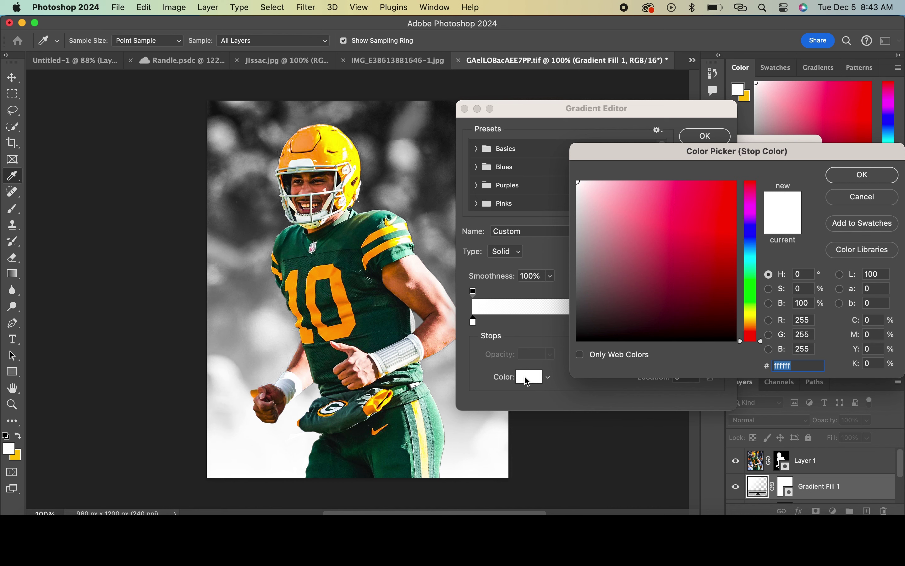
left_click(351, 305)
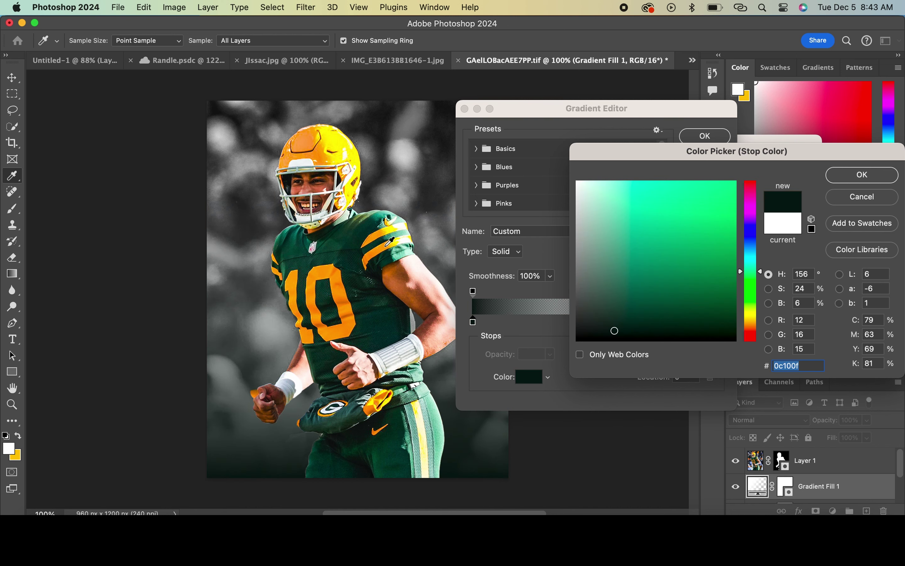
left_click(387, 246)
left_click(843, 181)
left_click(724, 322)
Step: Sample orange for the right stop and apply the orange Gradient Fill
left_click(538, 385)
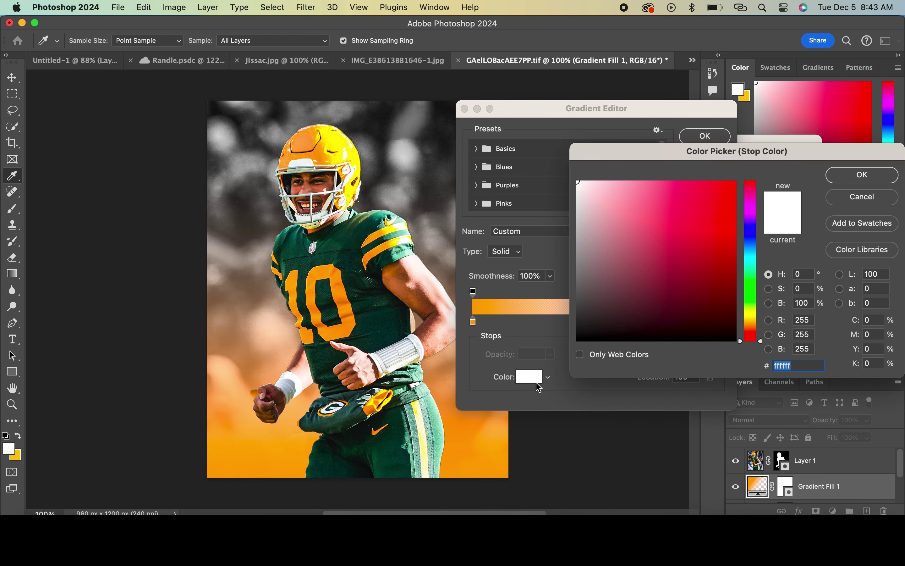
left_click(374, 334)
left_click(386, 322)
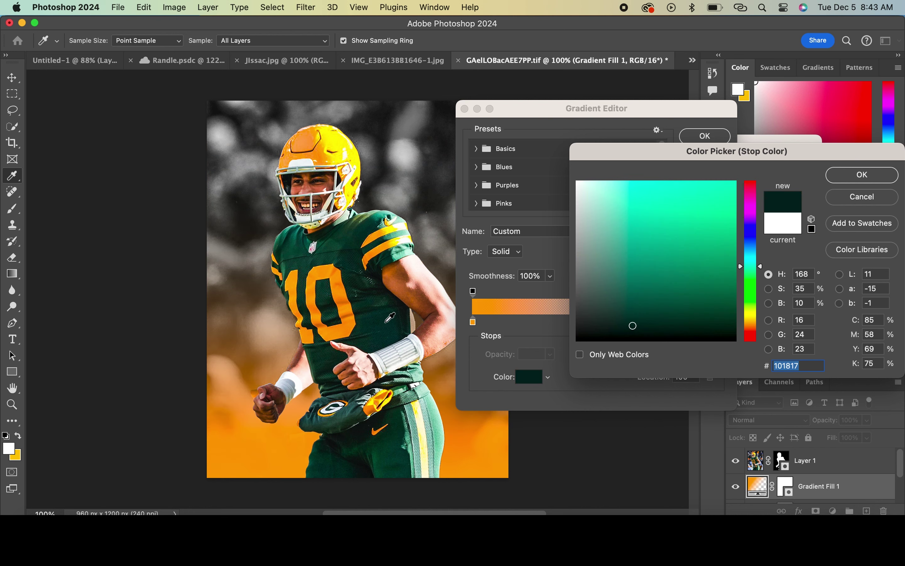
left_click(861, 175)
key("Return")
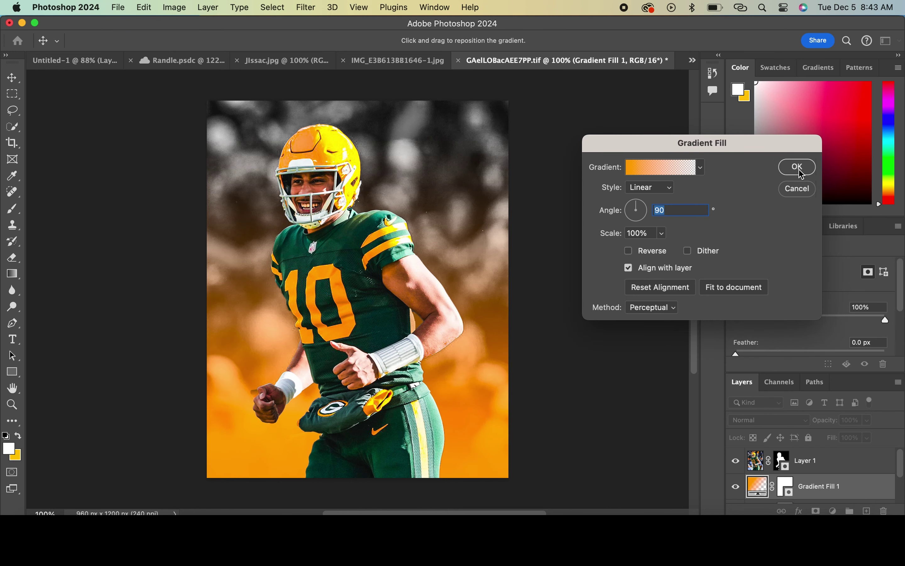
left_click(800, 171)
left_click(780, 456)
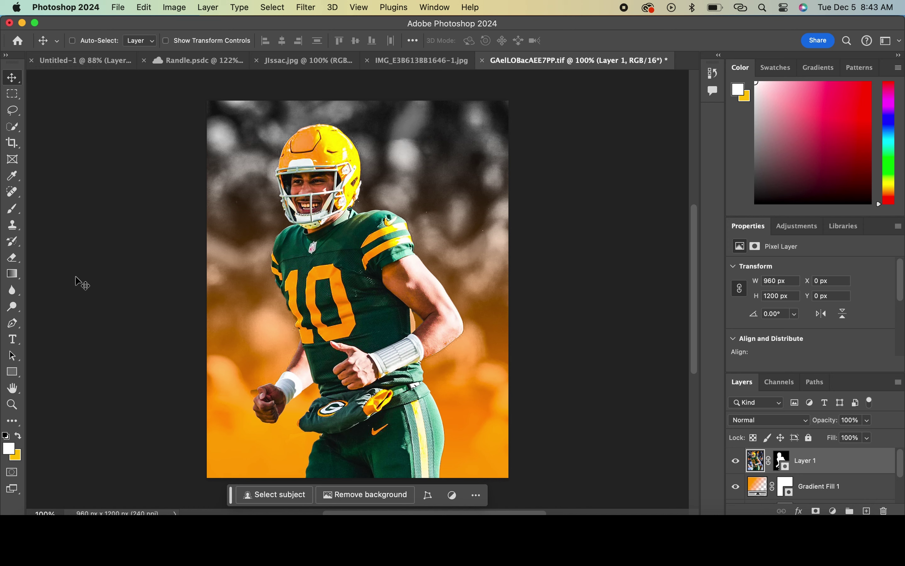
Step: Set up the Brush with default colours on Layer 1's mask, white as foreground
left_click(15, 211)
left_click(5, 435)
scroll(247, 316, "up", 3)
scroll(224, 316, "up", 2)
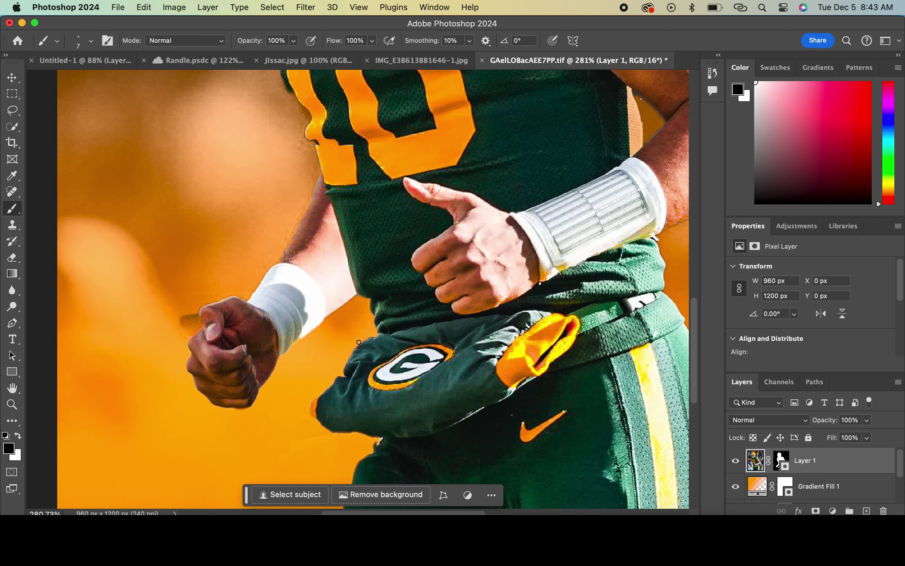
left_click(733, 486)
left_click(781, 461)
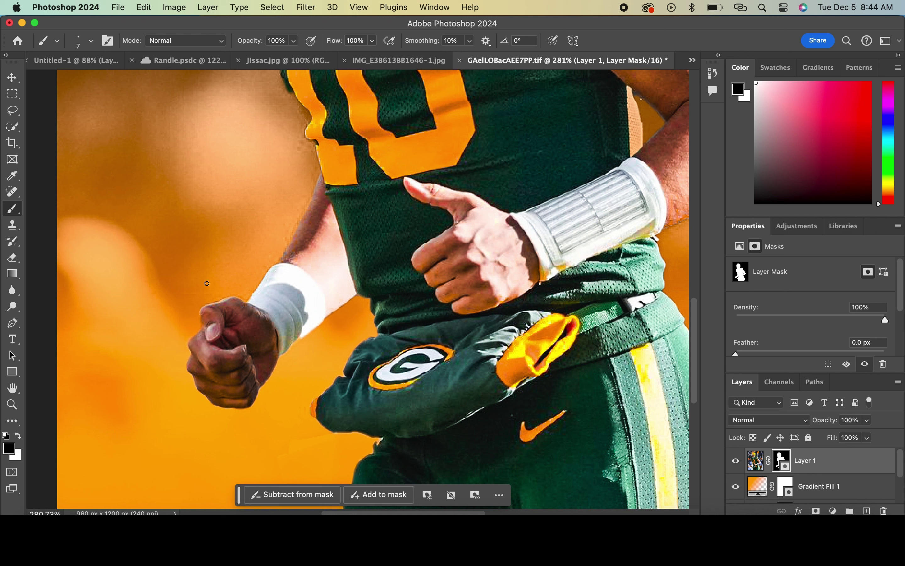
key("x")
Step: Navigate the view, then select the Background photo layer
scroll(364, 365, "down", 5)
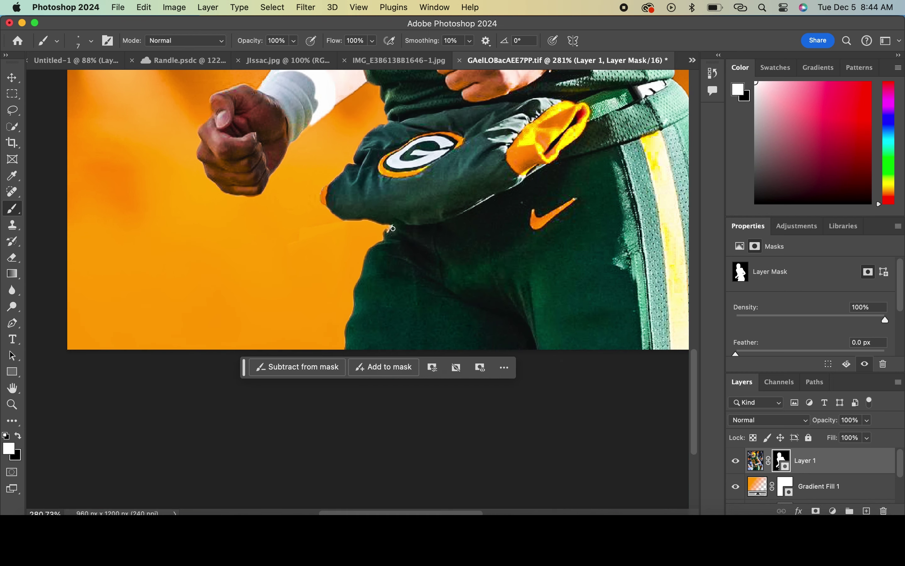
scroll(395, 264, "down", 3)
scroll(395, 264, "down", 5)
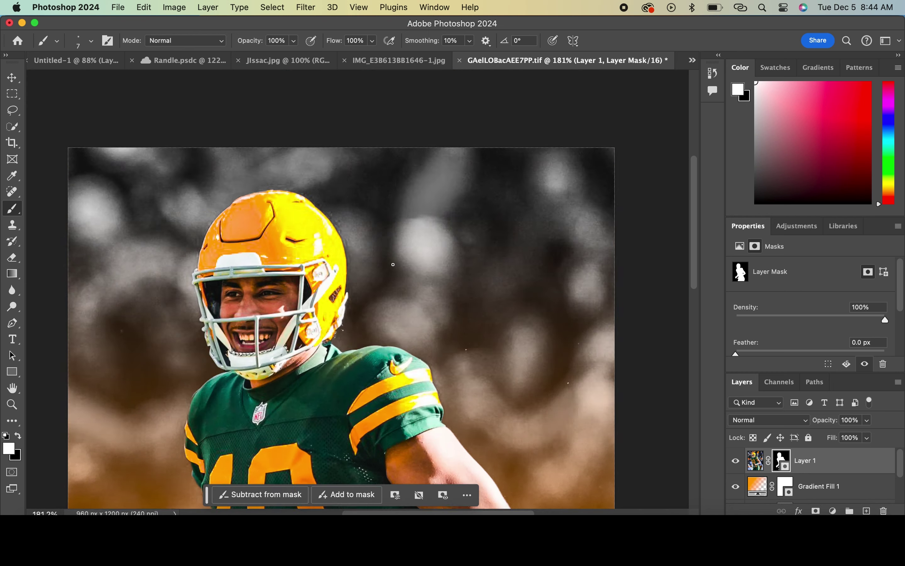
scroll(393, 265, "down", 2)
scroll(393, 264, "up", 2)
scroll(808, 475, "down", 2)
left_click(808, 472)
left_click(805, 493)
Step: Duplicate the Background layer and apply a Motion Blur with distance 44
key("super+j")
left_click(305, 7)
mouse_move(310, 169)
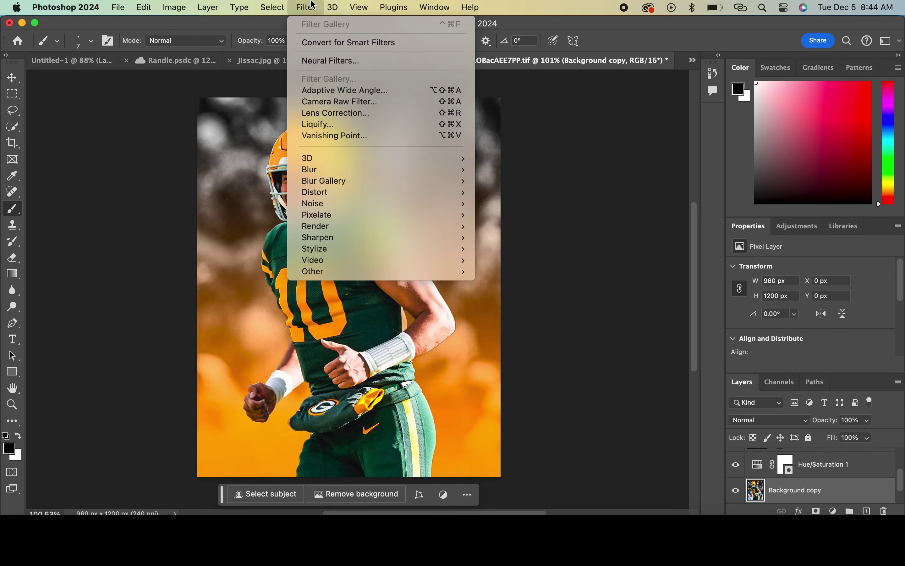
left_click(515, 243)
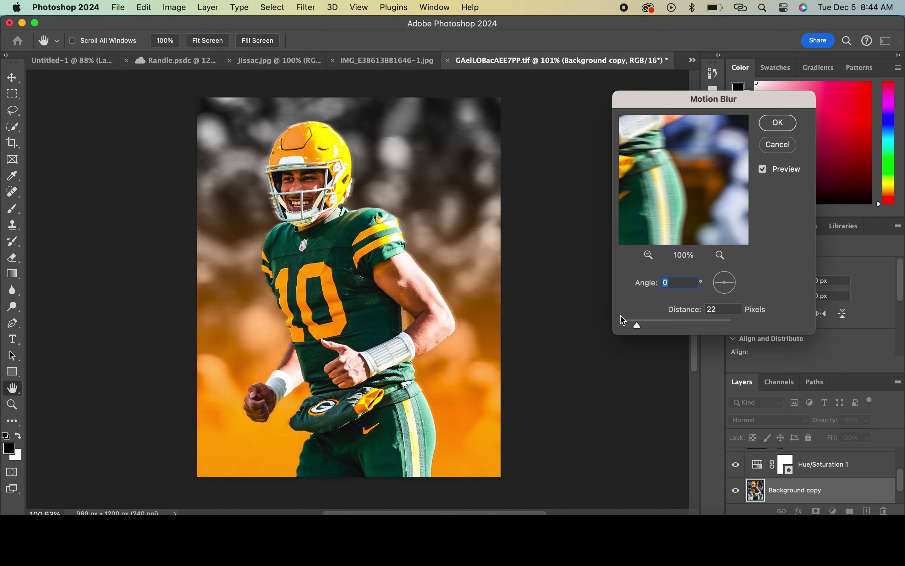
left_click_drag(624, 322, 650, 323)
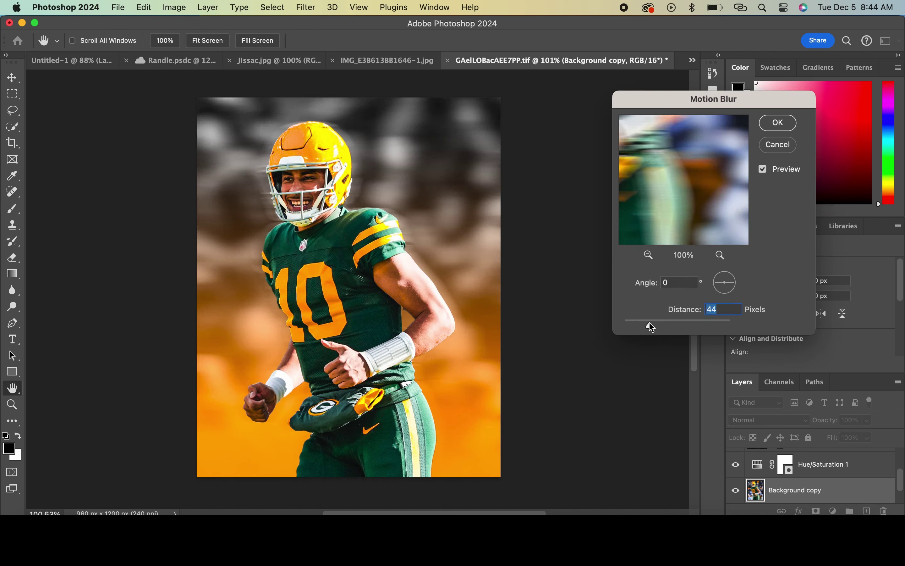
left_click(785, 127)
key("b")
Step: Apply a Shape Blur with radius 242 to the Background copy
left_click(305, 8)
mouse_move(309, 169)
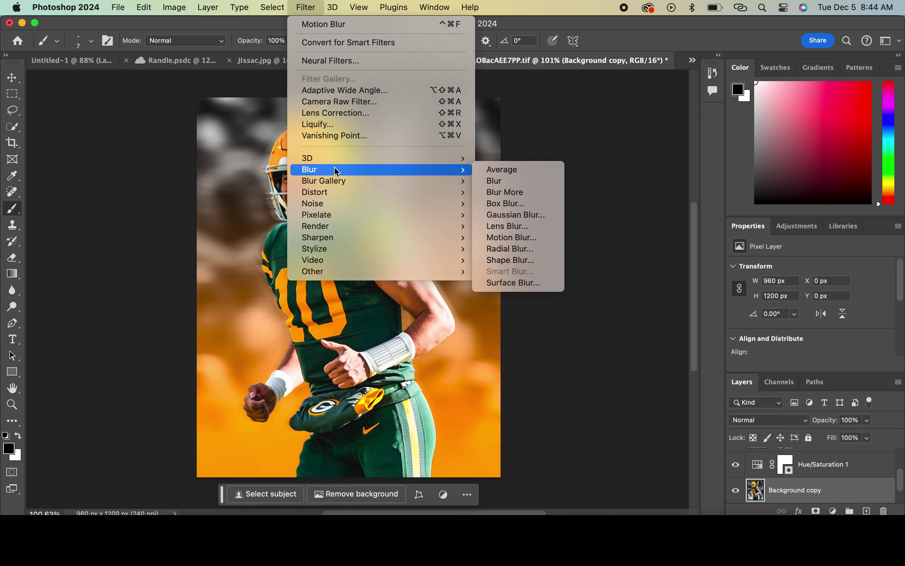
left_click(510, 259)
left_click_drag(656, 86, 683, 88)
mouse_move(515, 275)
left_mouse_down()
mouse_move(544, 277)
mouse_move(518, 277)
left_mouse_up()
left_click(690, 104)
key("b")
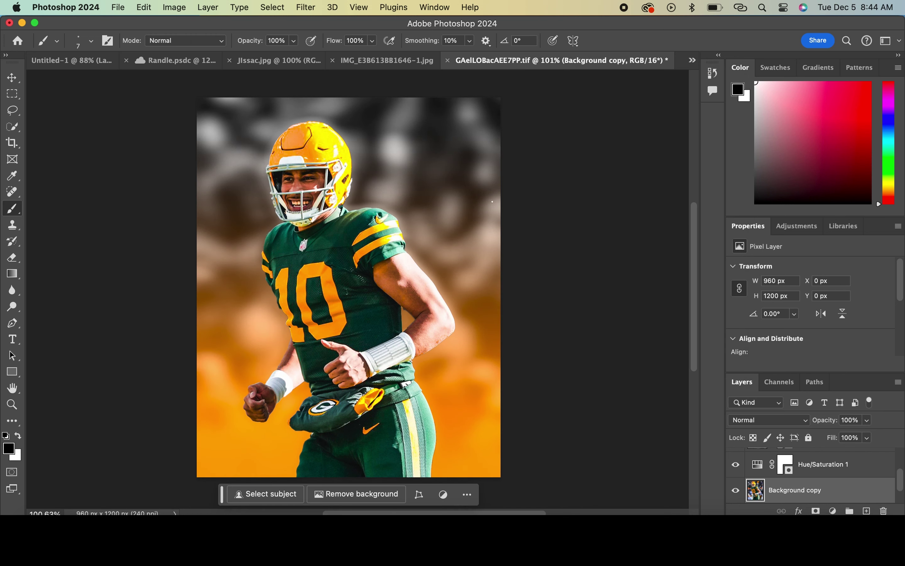
scroll(784, 474, "up", 3)
Step: Keep Gradient Fill 1 in Normal blend mode
left_click(808, 486)
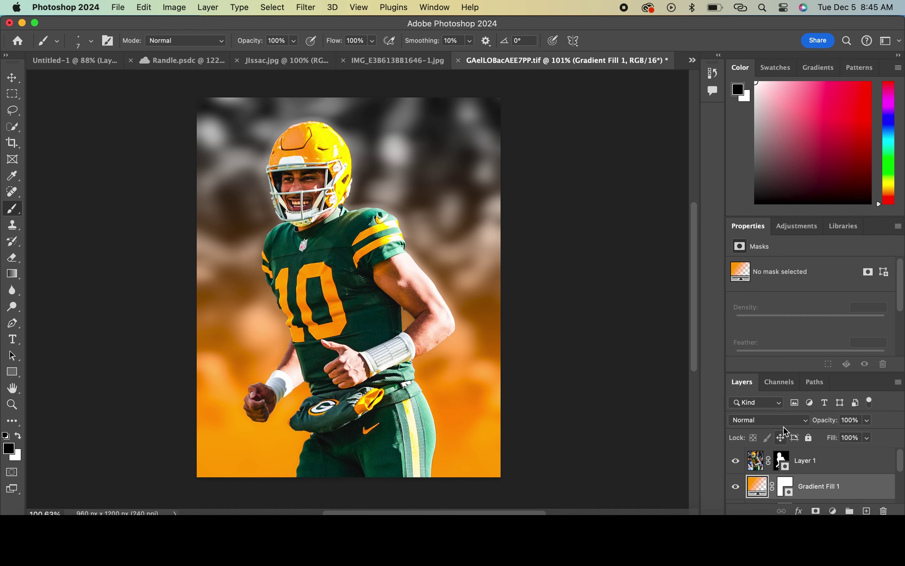
left_click(782, 420)
scroll(785, 454, "down", 3)
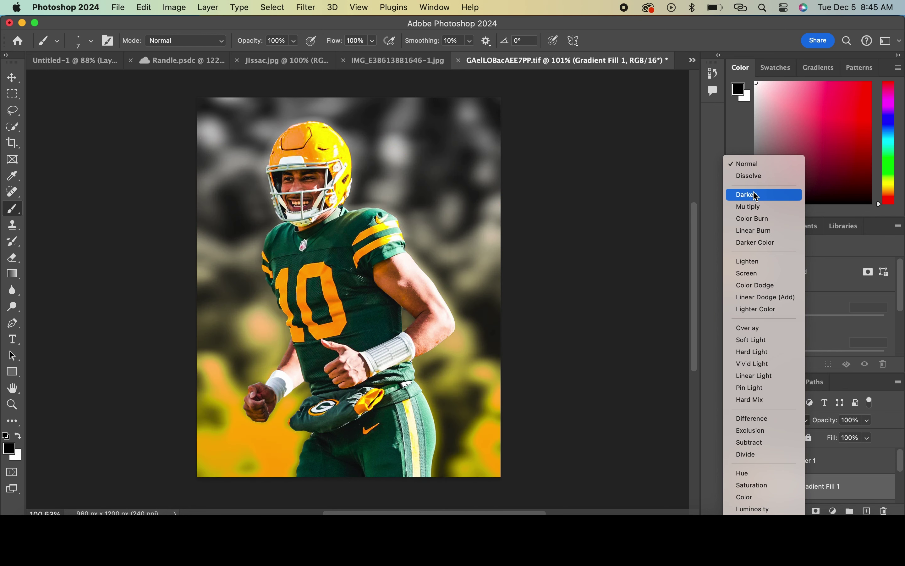
left_click(727, 147)
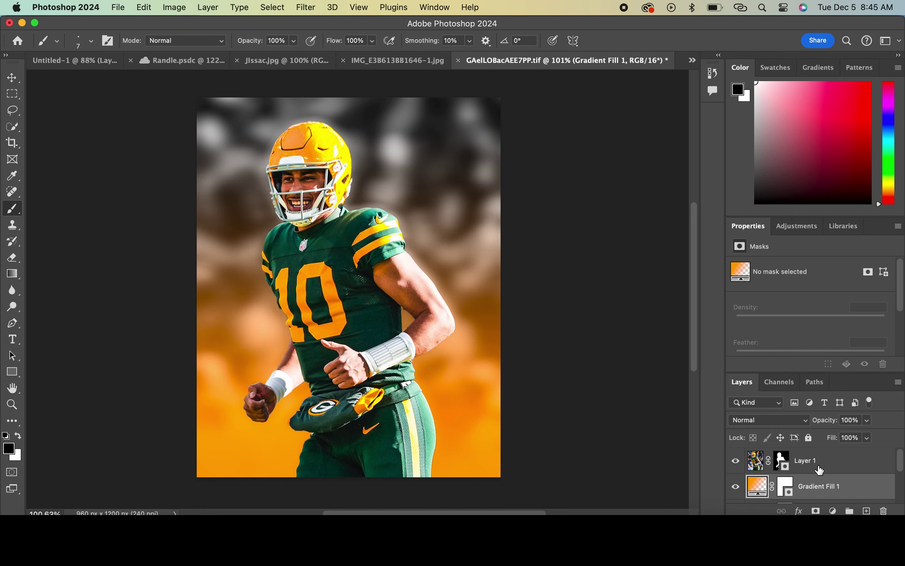
scroll(820, 470, "down", 1)
Step: Add a second Gradient Fill with its left stop sampled dark teal from the jersey
left_click(833, 510)
left_click(833, 339)
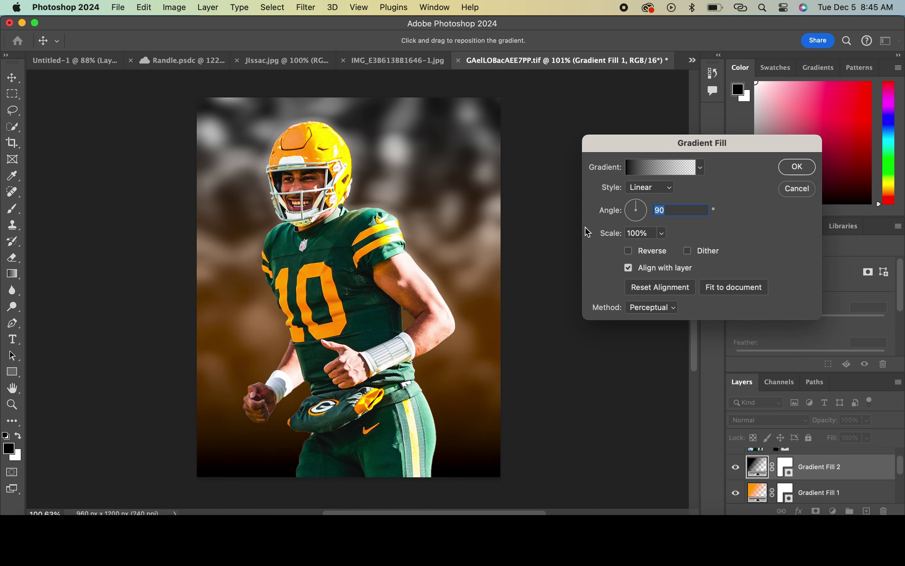
left_click(628, 168)
left_click(472, 322)
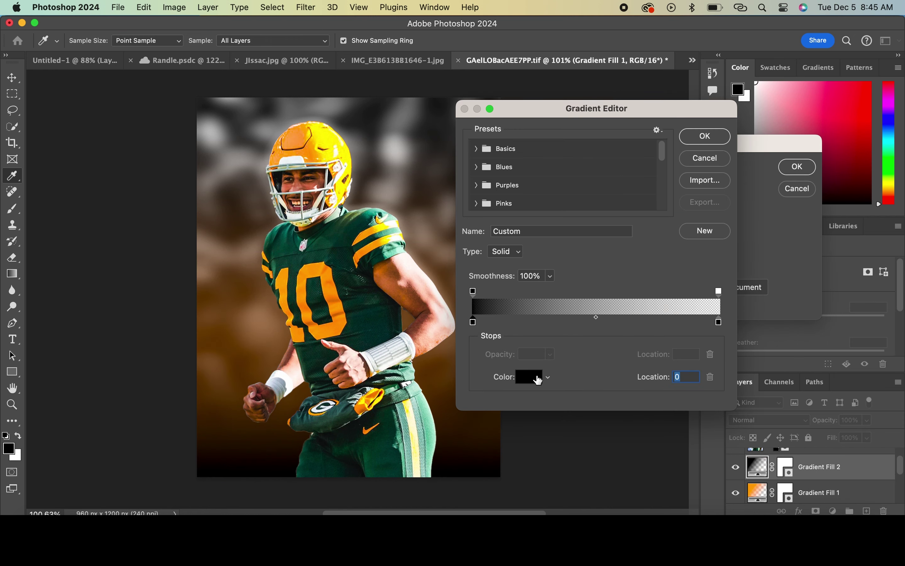
left_click(529, 377)
left_click(379, 327)
left_click(872, 182)
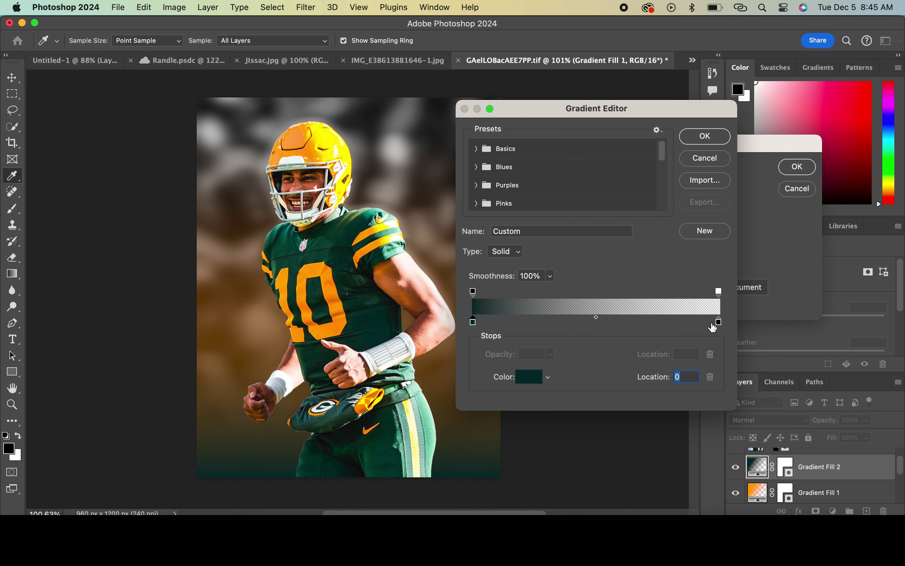
Step: Make the right stop dark teal too, reverse the gradient, and apply it
left_click(719, 323)
left_click(535, 380)
left_click(390, 324)
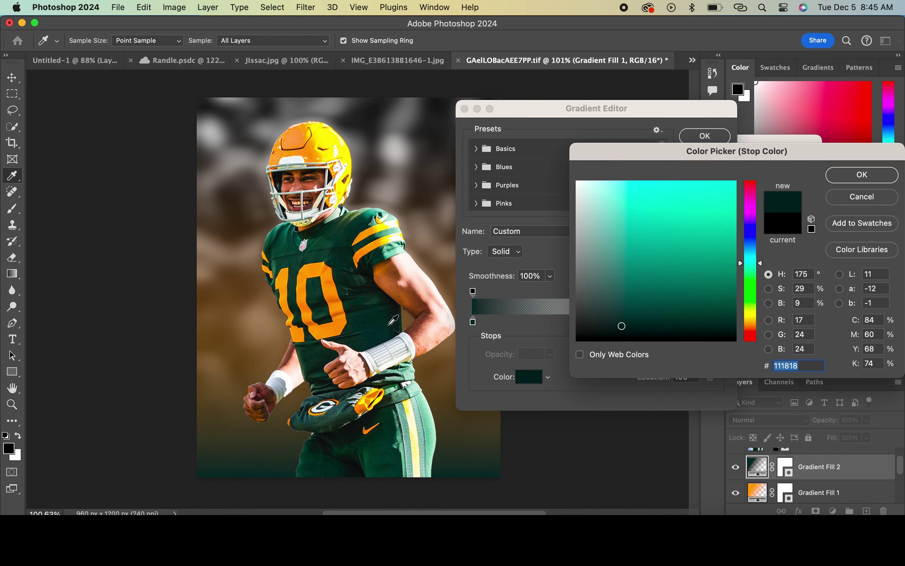
left_click(861, 175)
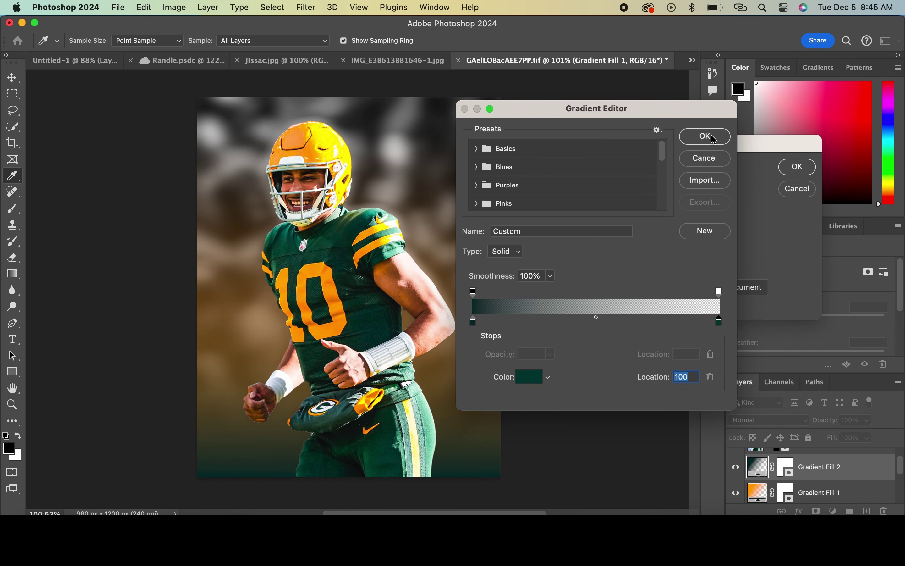
left_click(706, 137)
left_click(632, 250)
left_click(796, 167)
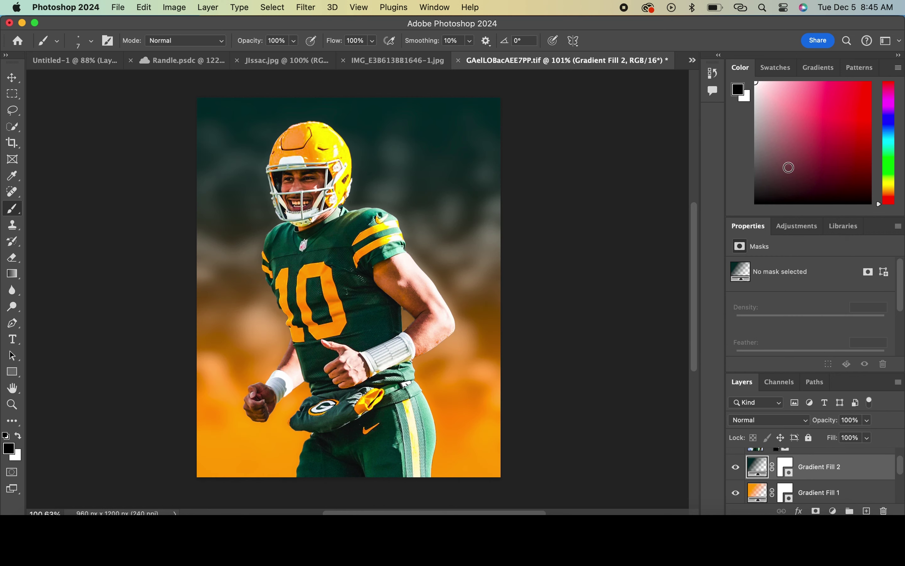
scroll(791, 458, "up", 2)
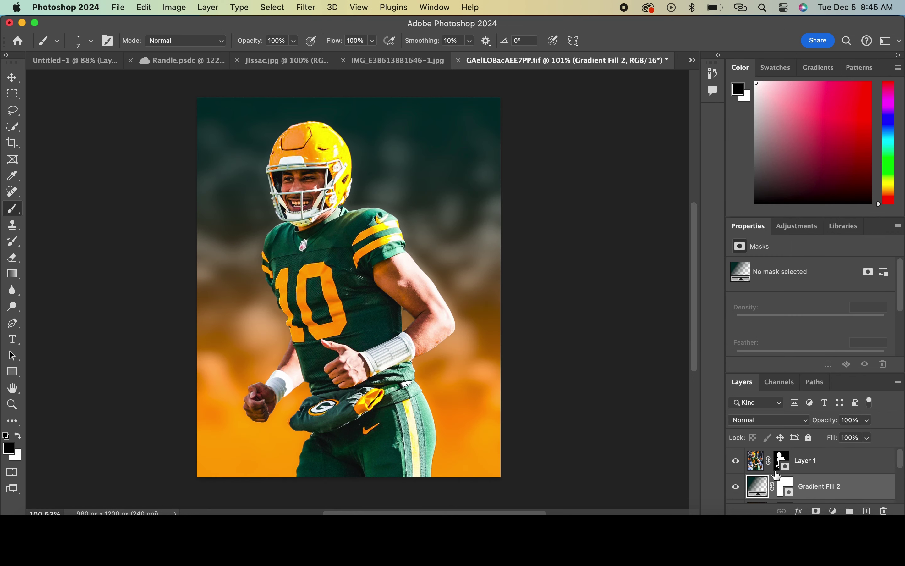
Step: Add an empty layer and settle on smoke brush preset 74 after trying several presets
left_click(867, 510)
left_click(91, 40)
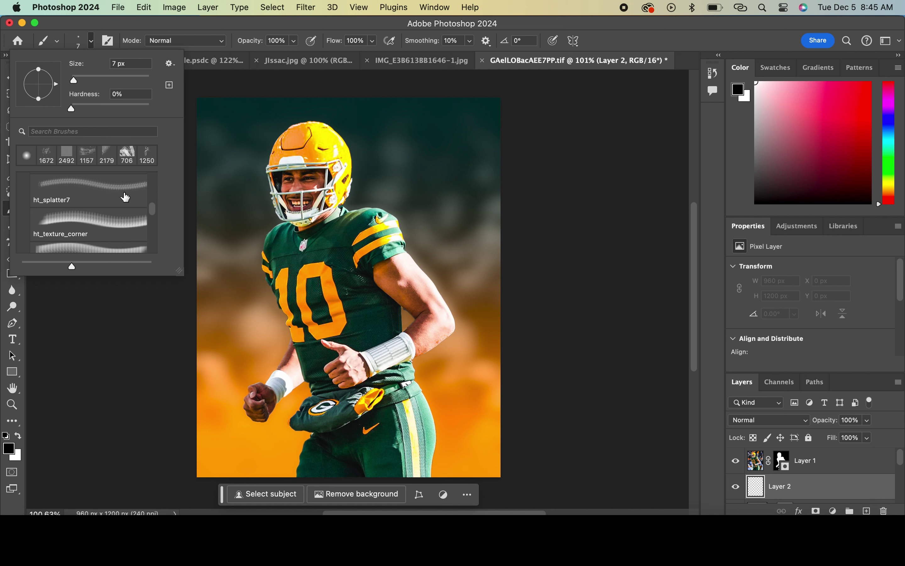
left_click(94, 230)
scroll(95, 226, "down", 1)
scroll(99, 225, "down", 1)
left_click(103, 222)
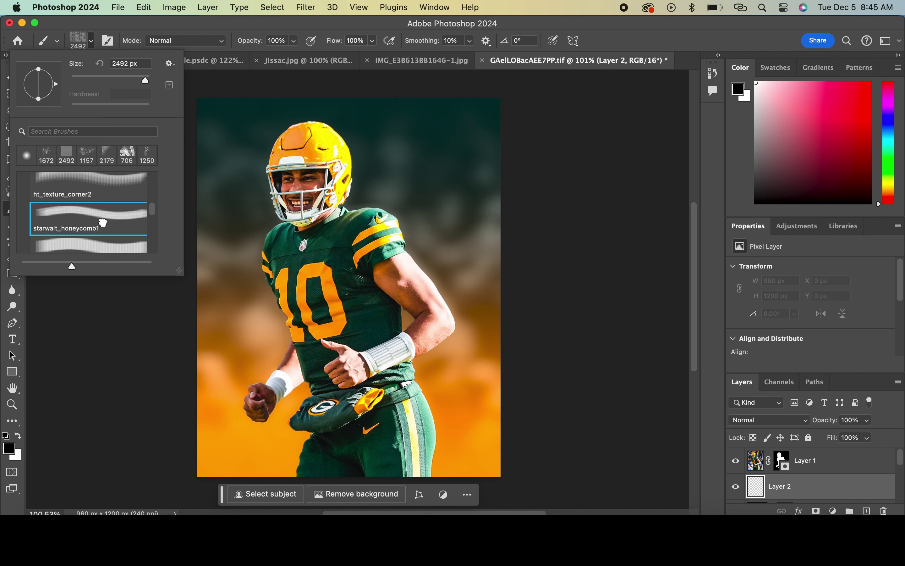
scroll(123, 223, "down", 2)
scroll(123, 224, "down", 2)
left_click(123, 223)
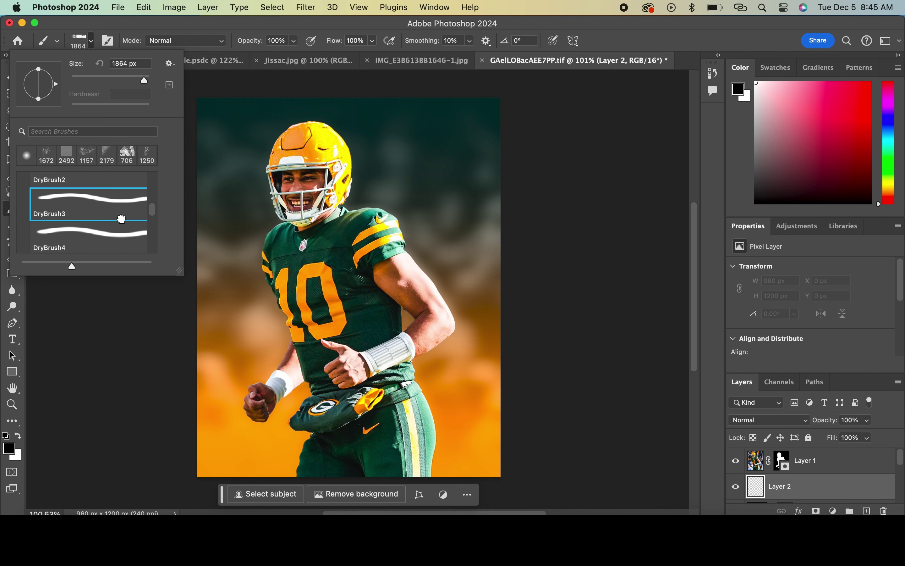
scroll(123, 224, "down", 2)
left_click(123, 224)
scroll(124, 224, "down", 3)
left_click(119, 222)
scroll(116, 222, "down", 1)
scroll(116, 221, "down", 5)
left_click(89, 201)
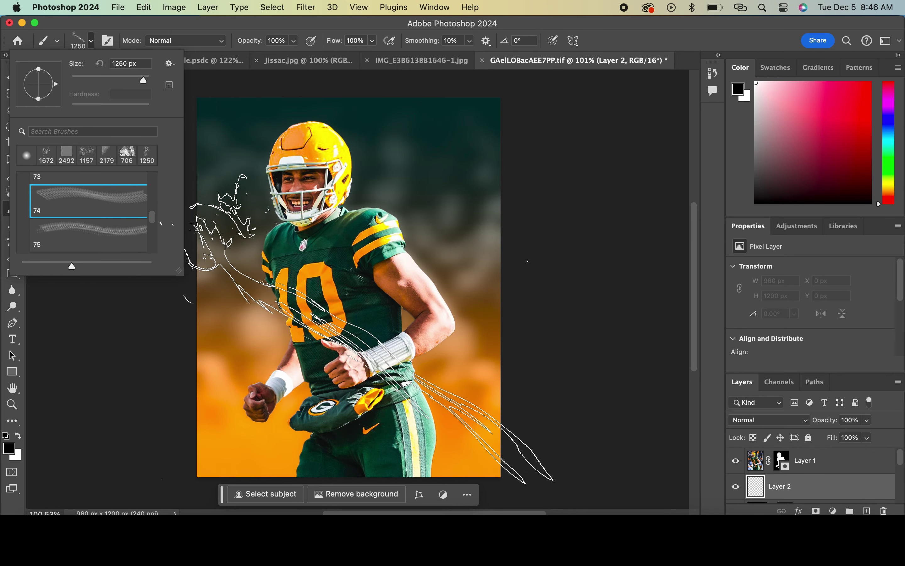
Step: Stamp white smoke across the lower area and beside the helmet
left_click(384, 324)
key("Escape")
key("ctrl+z")
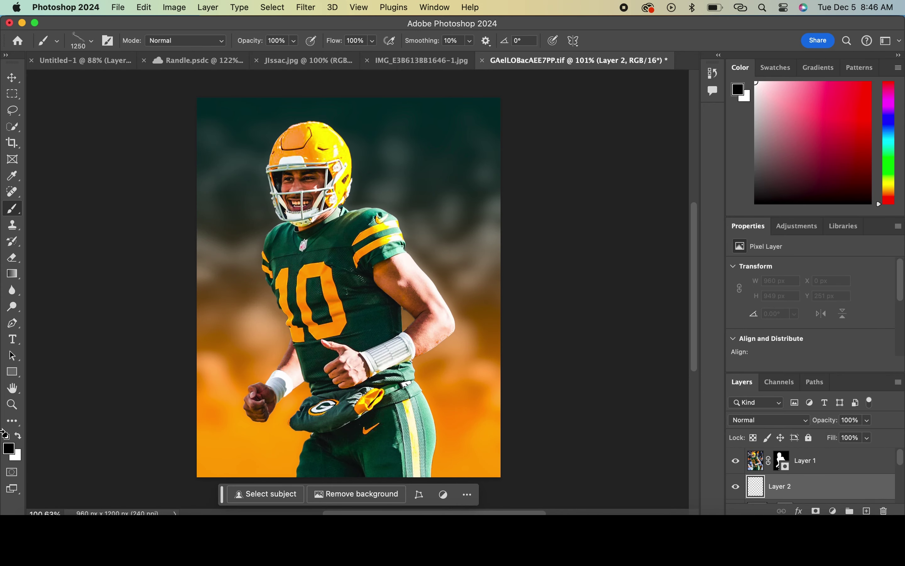
key("x")
left_click(262, 389)
left_click(322, 258)
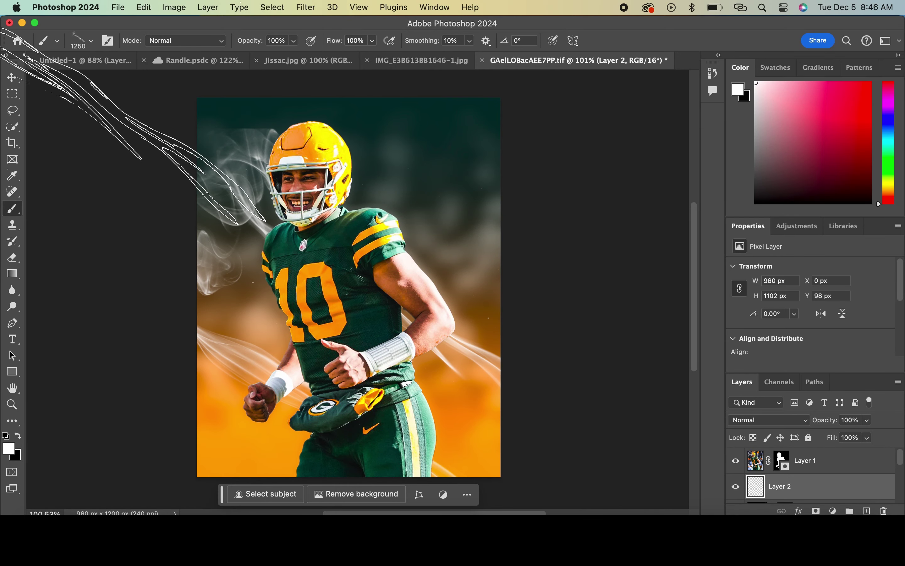
left_click(12, 78)
Step: Scale up the smoke layer and stamp more white smoke at the upper right
left_click_drag(501, 129, 542, 81)
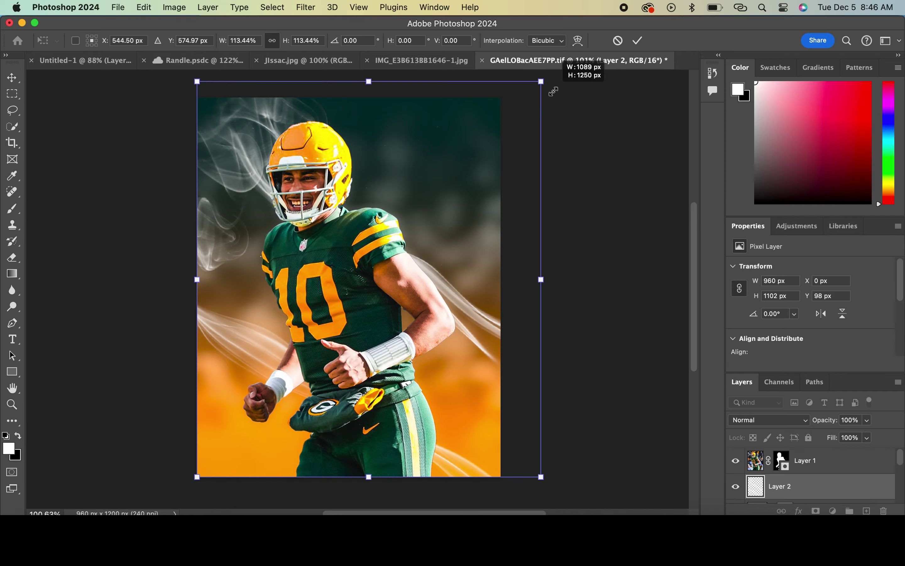
left_click(12, 208)
left_click(516, 237)
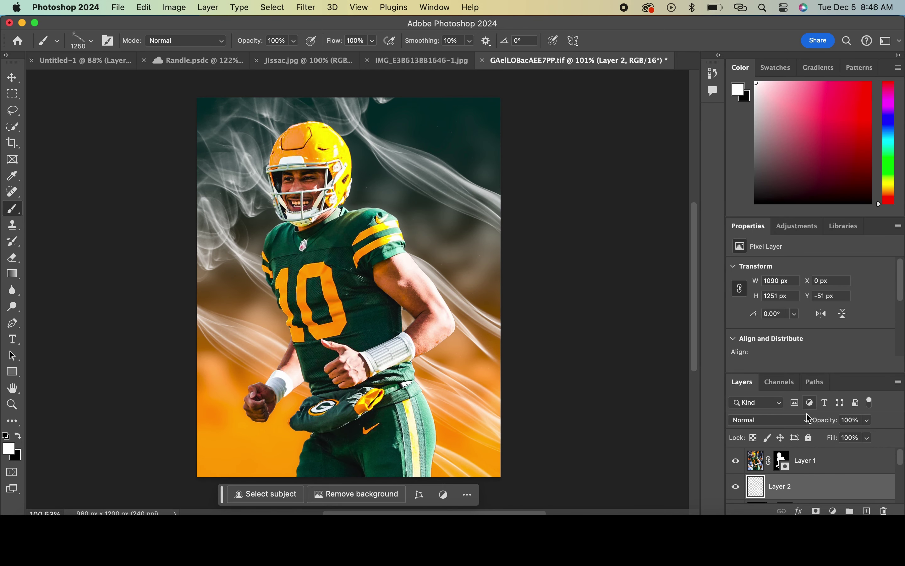
Step: Set the smoke layer to Overlay, move it up the stack, and duplicate it
left_click(774, 420)
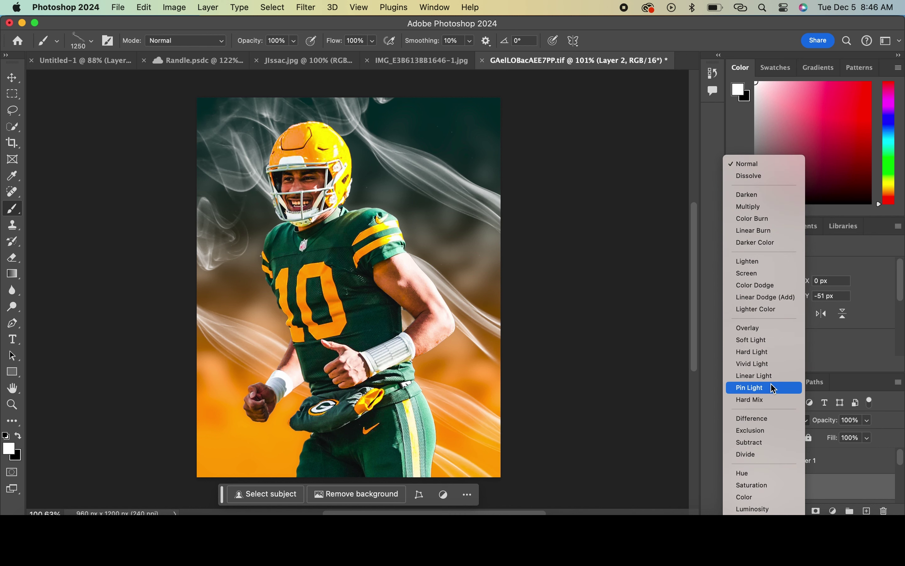
left_click(764, 328)
left_click_drag(805, 498, 803, 458)
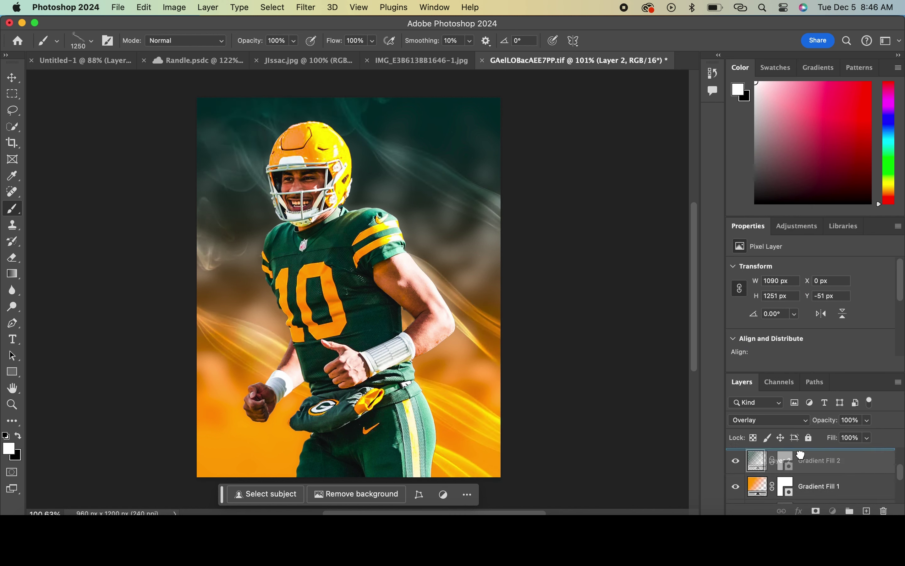
key("ctrl+j")
left_click(12, 78)
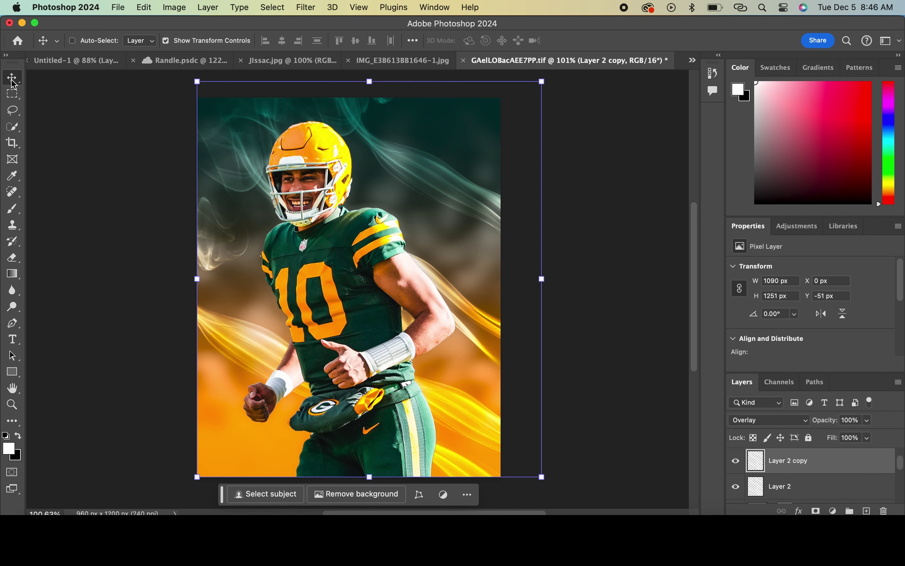
Step: Reposition and enlarge the smoke copy, then flip it horizontally across the player
mouse_move(195, 277)
left_mouse_down()
mouse_move(624, 288)
mouse_move(196, 243)
left_mouse_up()
key("Return")
left_click_drag(455, 378, 481, 499)
key("Return")
left_click_drag(344, 343, 374, 346)
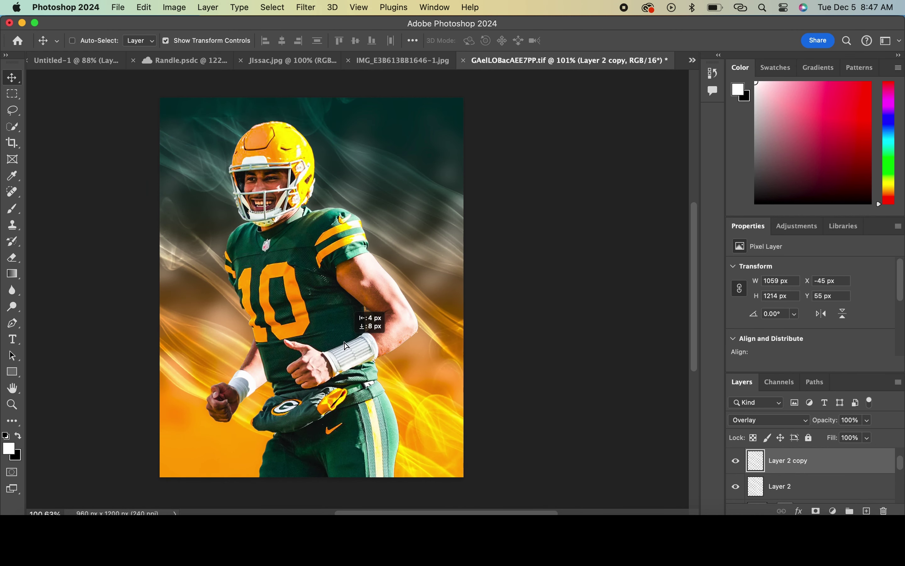
key("ctrl+z")
mouse_move(161, 279)
left_mouse_down()
mouse_move(681, 302)
mouse_move(312, 303)
mouse_move(272, 313)
left_mouse_up()
key("Return")
Step: Widen the flipped smoke to canvas width and stack two more copies to brighten it
left_click_drag(331, 99, 345, 98)
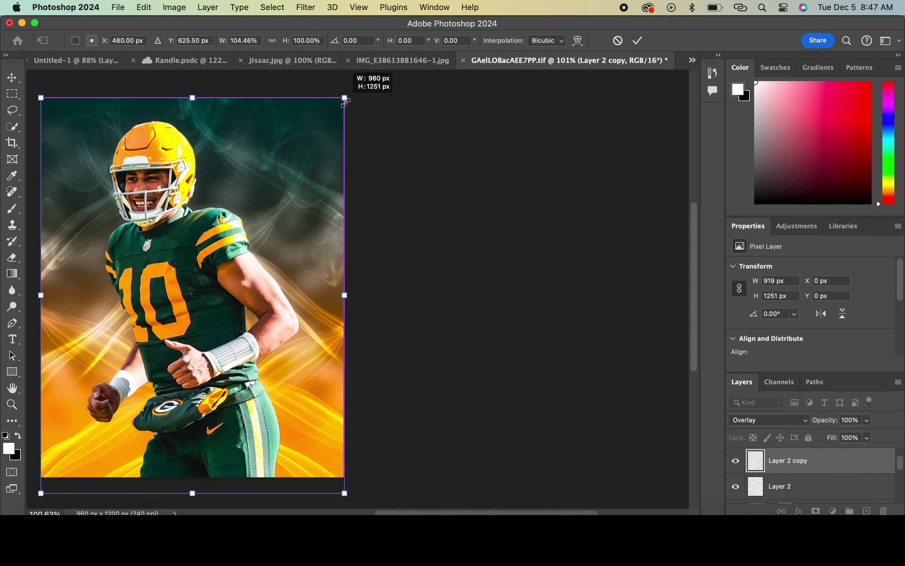
scroll(425, 155, "left", 5)
scroll(424, 156, "up", 1)
scroll(390, 144, "down", 2)
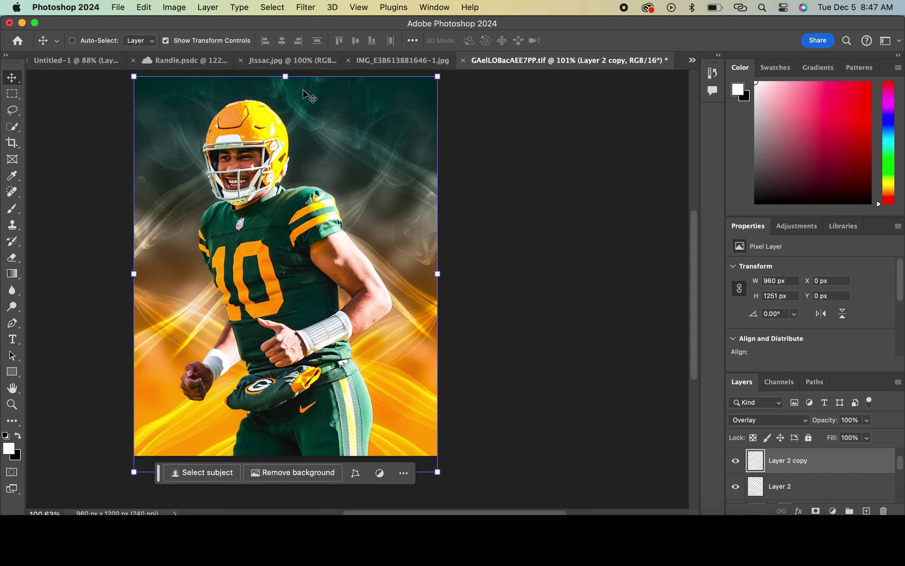
key("super+j")
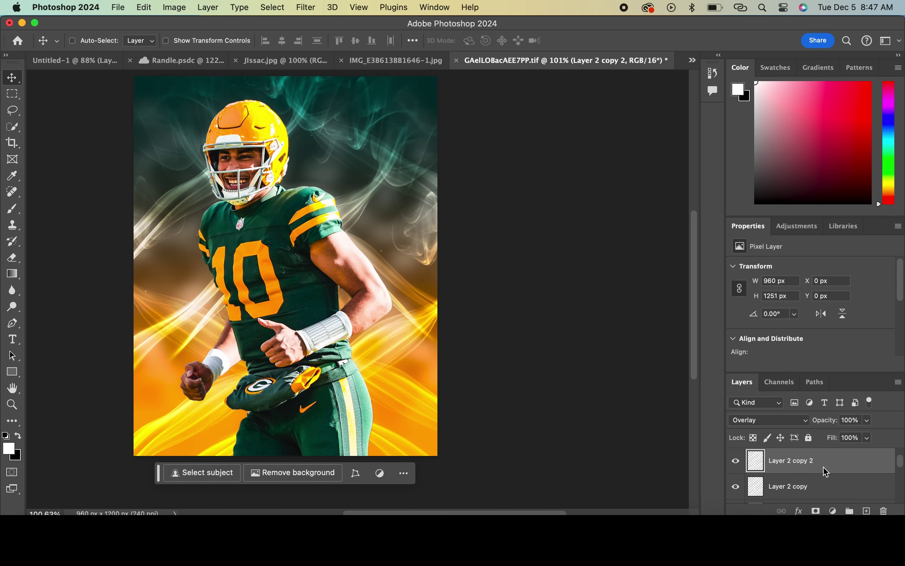
key("super+j")
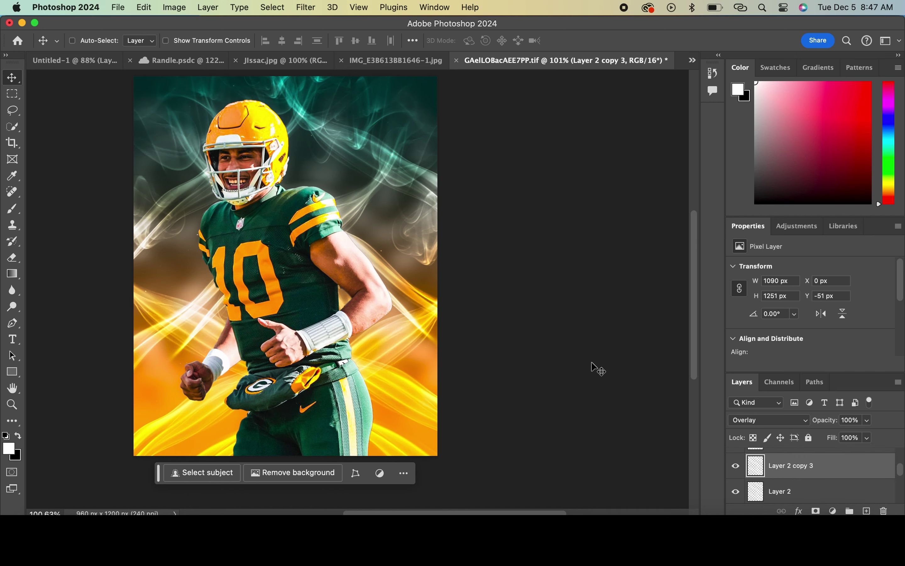
scroll(598, 369, "up", 1)
left_click(782, 460)
Step: Add an Outer Glow to the player with a golden yellow (ffcc00) colour
left_click(799, 510)
left_click(824, 493)
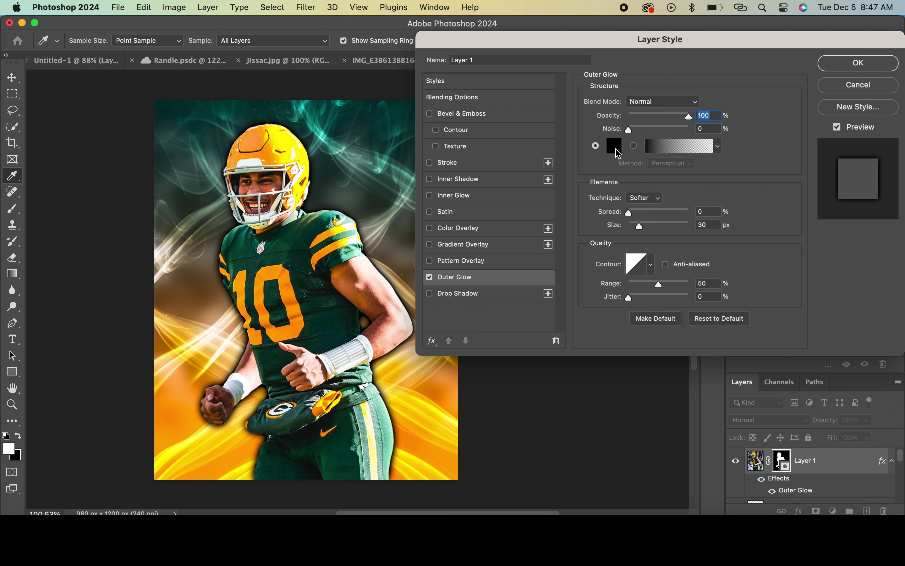
left_click(618, 153)
left_click(857, 175)
left_click(621, 152)
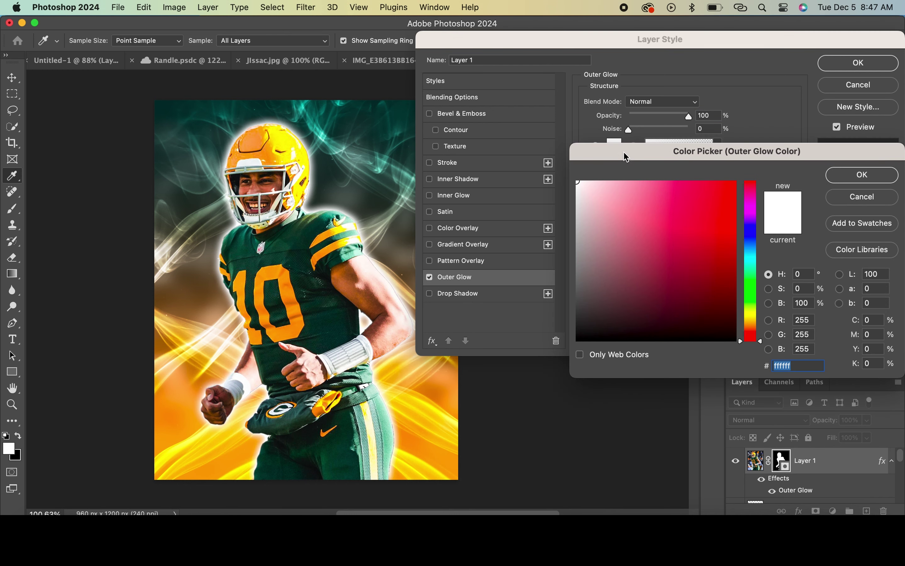
left_click(751, 288)
left_click(735, 183)
left_click(732, 303)
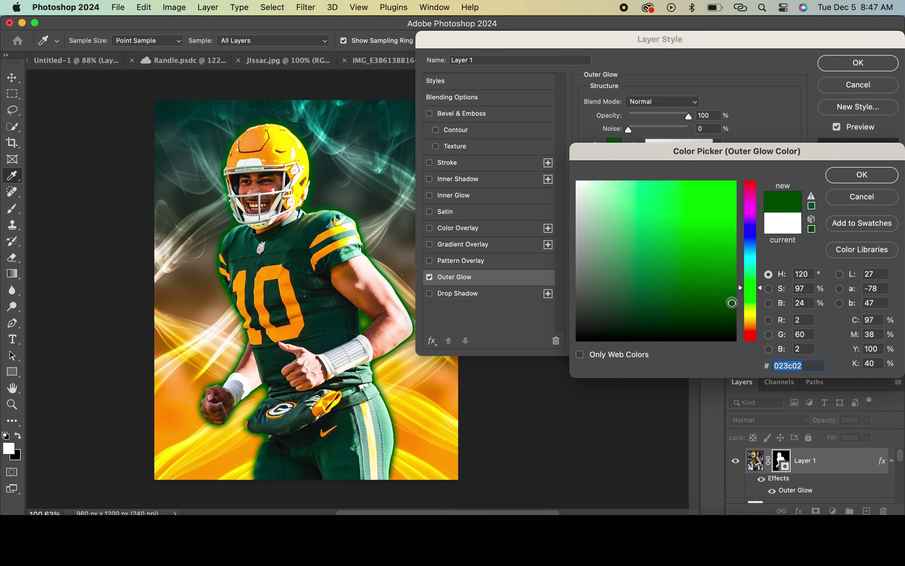
left_click(752, 314)
left_click(736, 182)
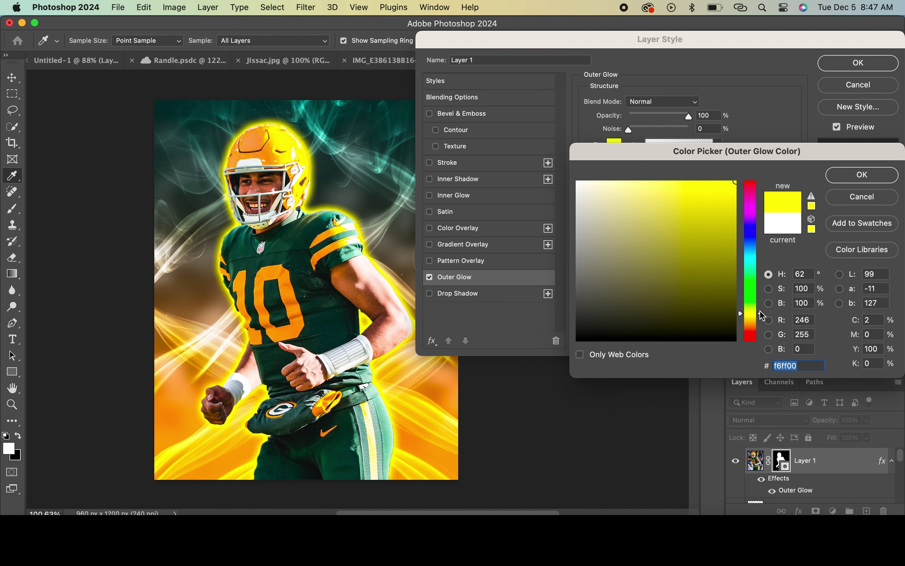
left_click_drag(761, 314, 761, 320)
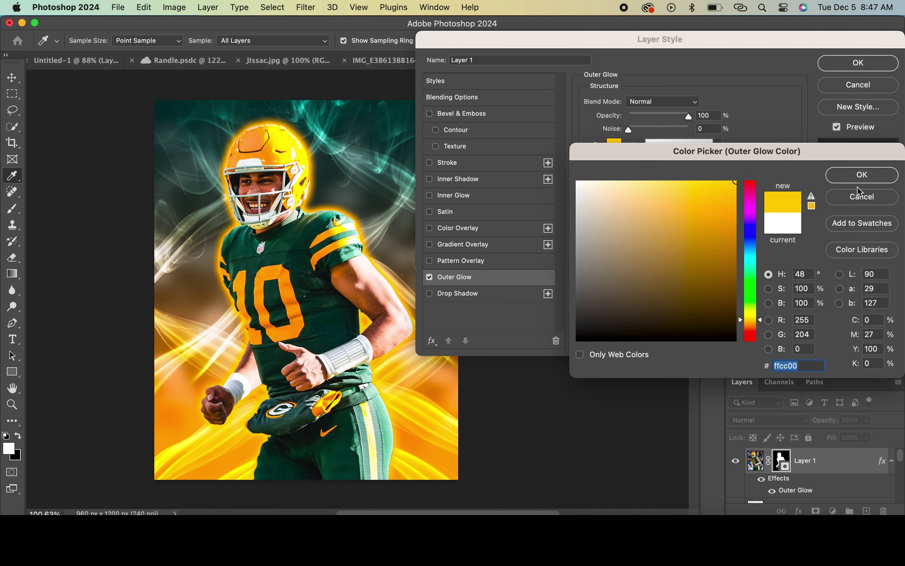
left_click(860, 181)
Step: Set the glow to Overlay blend mode with a 54 px size and apply it
left_click(686, 106)
left_click(636, 260)
left_click_drag(645, 227, 634, 232)
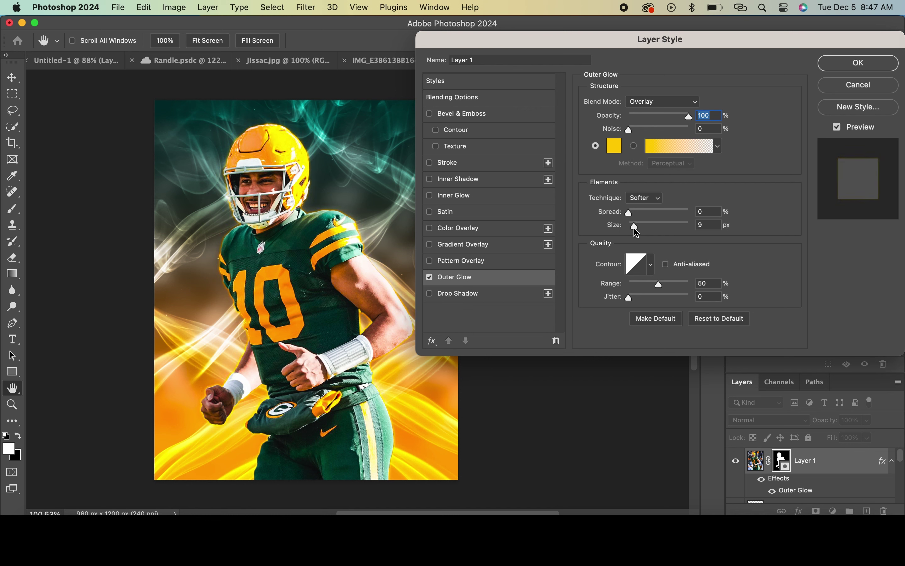
left_click_drag(636, 224, 648, 229)
left_click(827, 65)
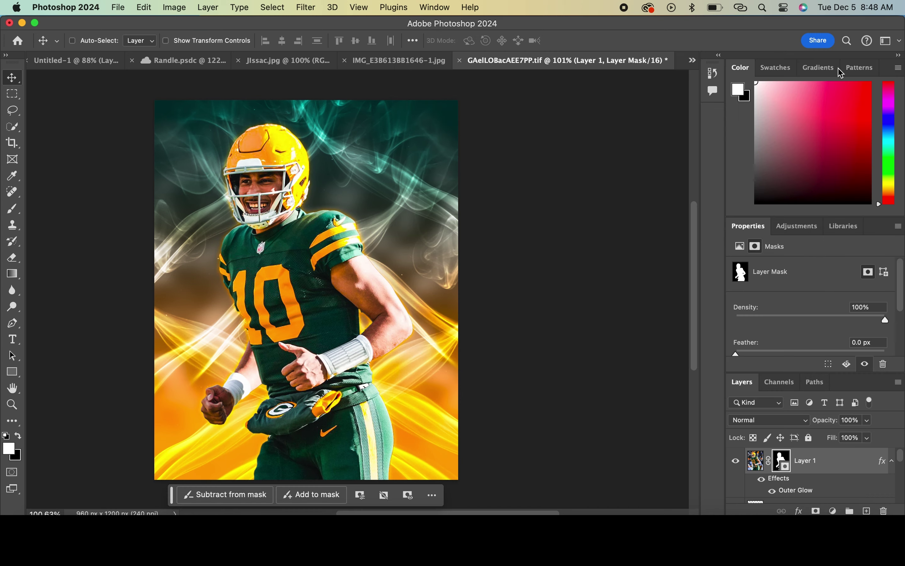